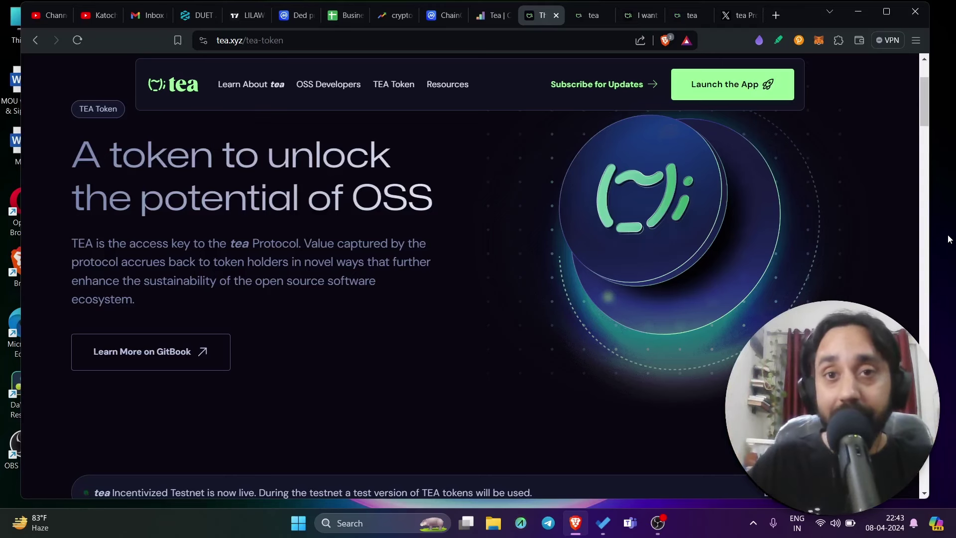
Step: Switch to the crypto-fundraising.info Tea tab showing the $8M seed round and investors
click(494, 16)
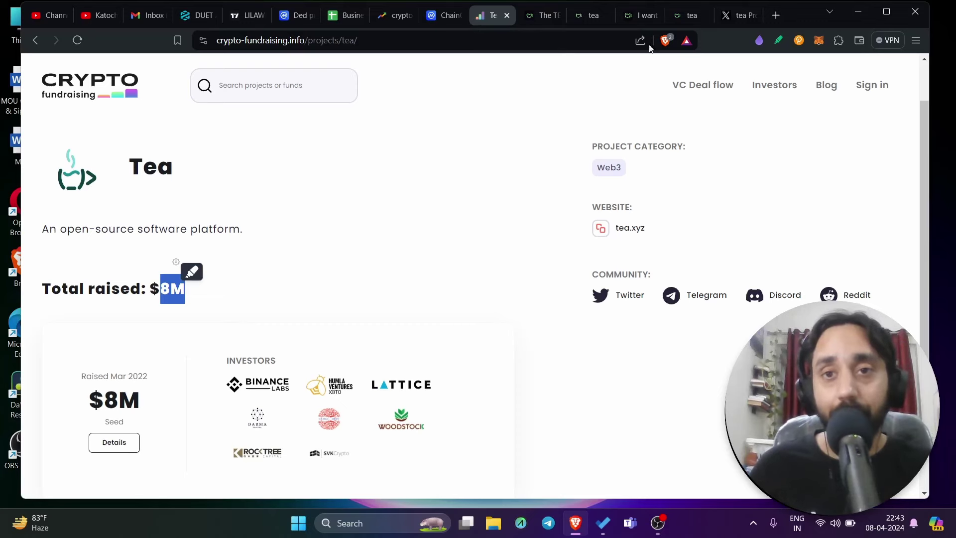
Step: On the tea Protocol X profile, highlight the protocol description and 'software contributions' in the bio
click(733, 23)
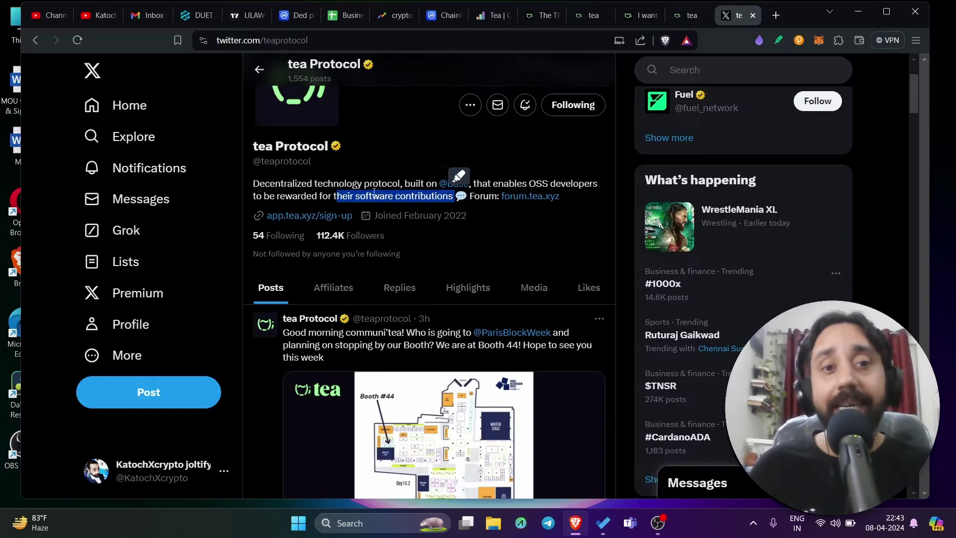
drag(280, 185, 392, 189)
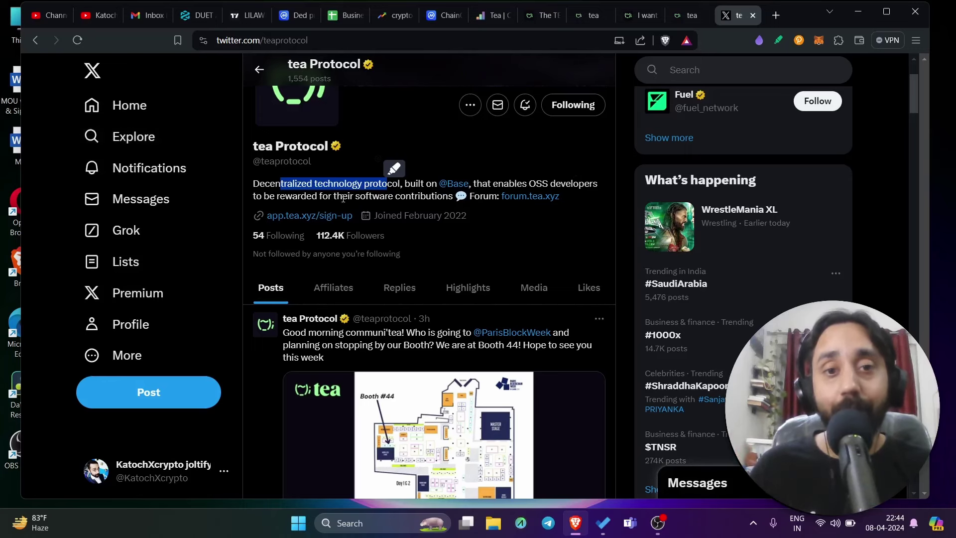
drag(360, 196, 452, 195)
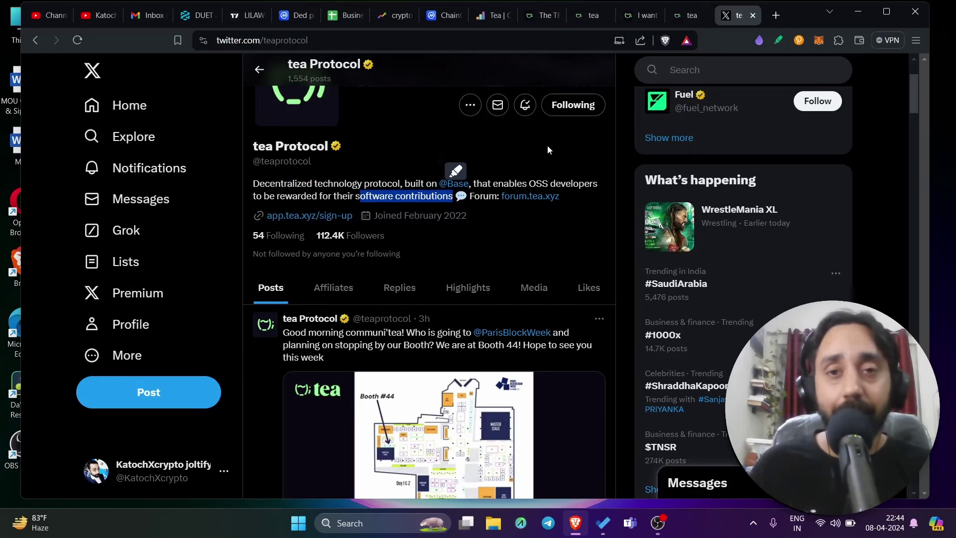
scroll(590, 224, up, 2)
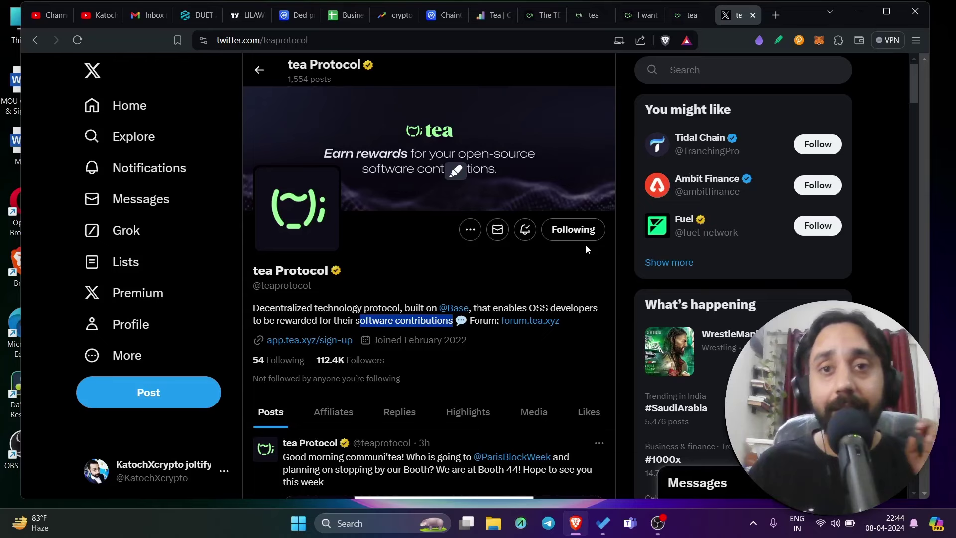
Step: On the TEA token article, highlight the 10 Billion supply, Q2 '24 TGE and Deflationary figures
click(539, 24)
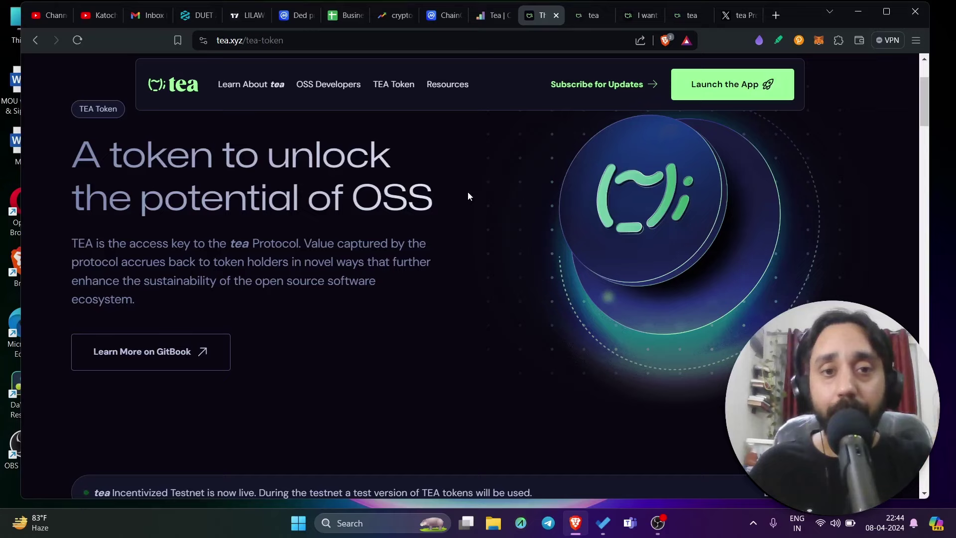
scroll(467, 196, down, 3)
scroll(467, 195, down, 3)
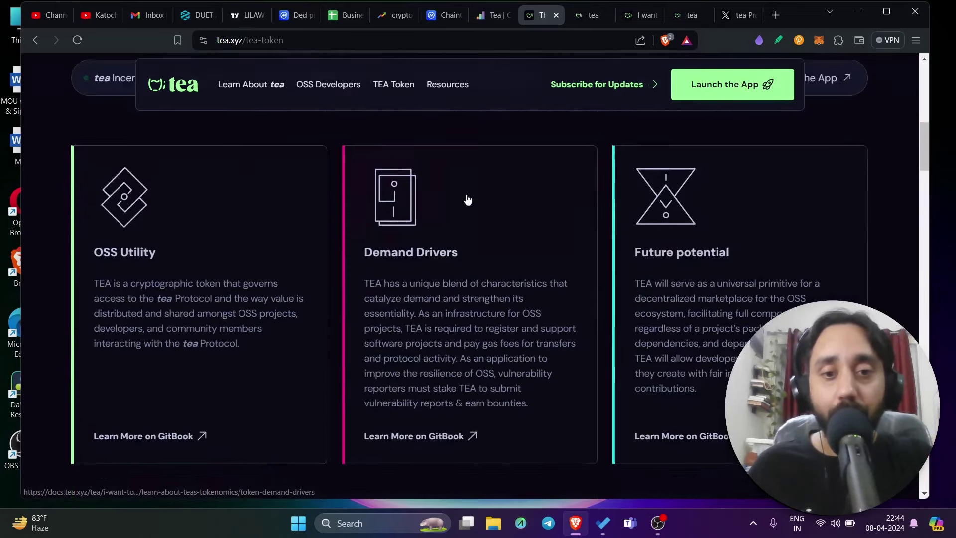
scroll(467, 197, down, 5)
scroll(467, 197, down, 3)
scroll(467, 196, down, 2)
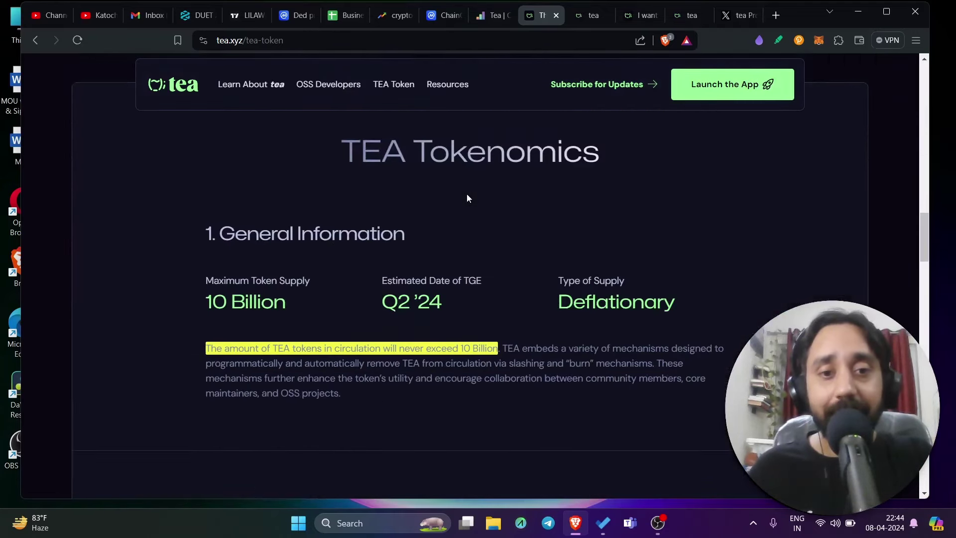
scroll(470, 198, down, 1)
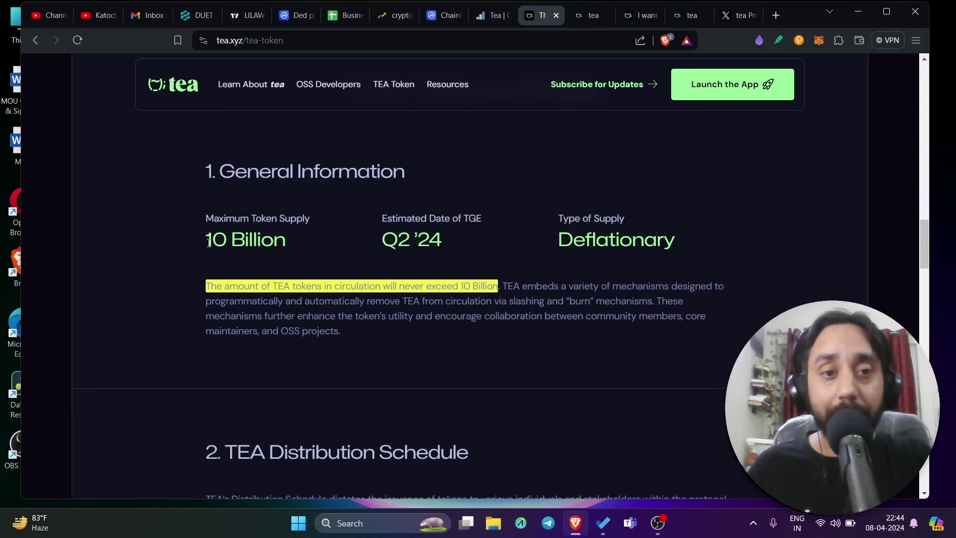
drag(208, 240, 299, 241)
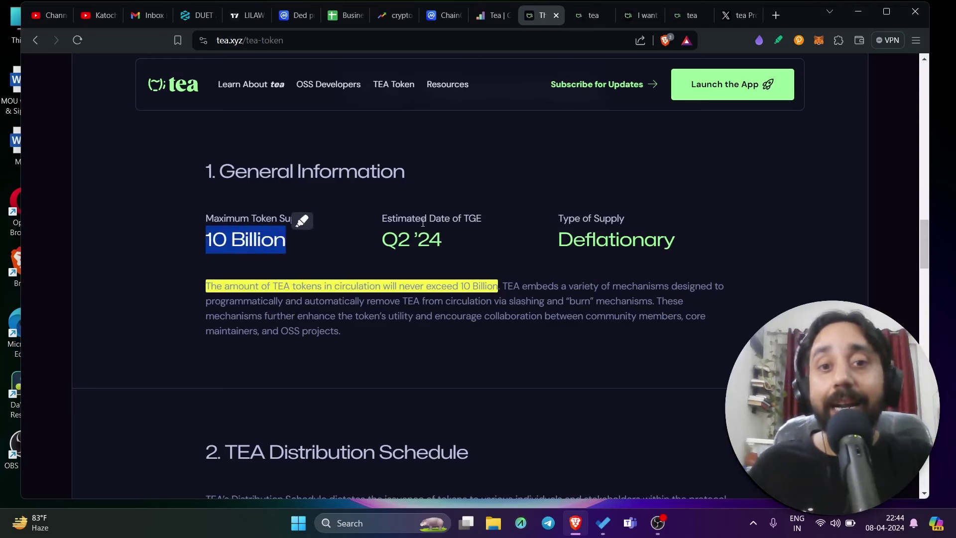
drag(415, 218, 482, 218)
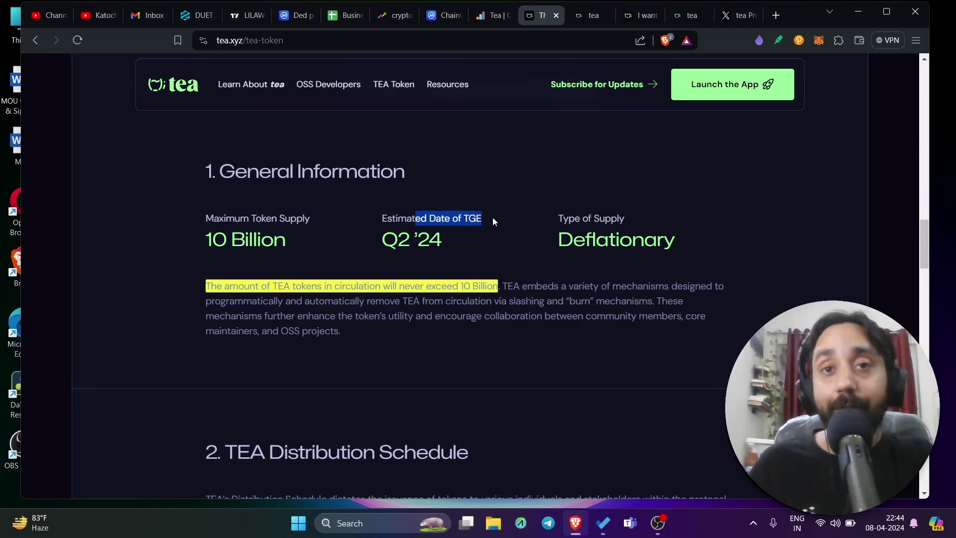
click(480, 231)
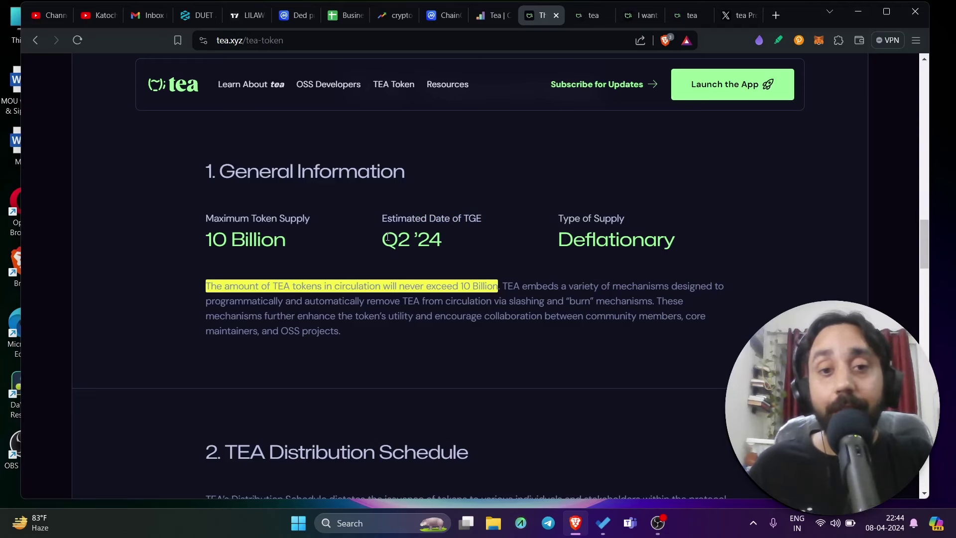
drag(385, 238, 443, 237)
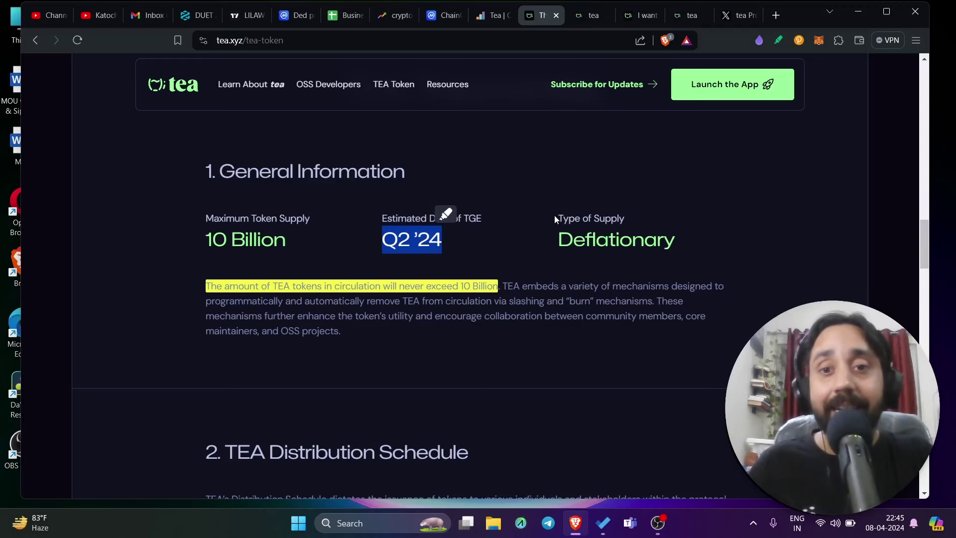
drag(557, 240, 688, 242)
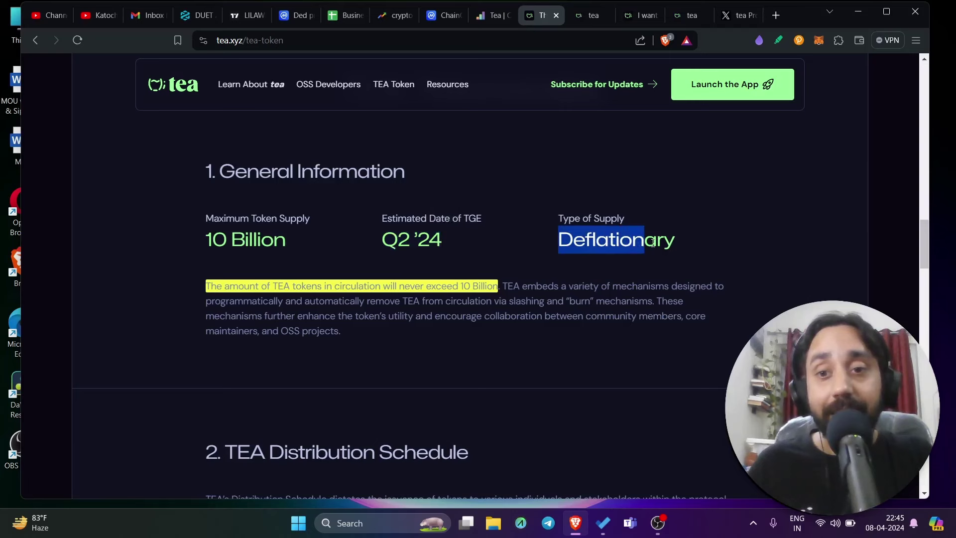
scroll(551, 240, down, 1)
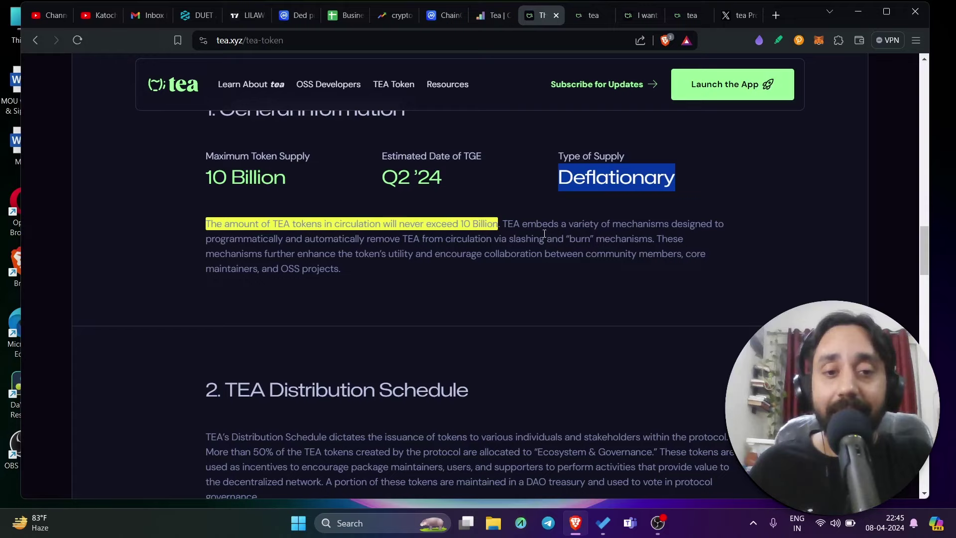
scroll(545, 234, down, 5)
scroll(544, 234, down, 2)
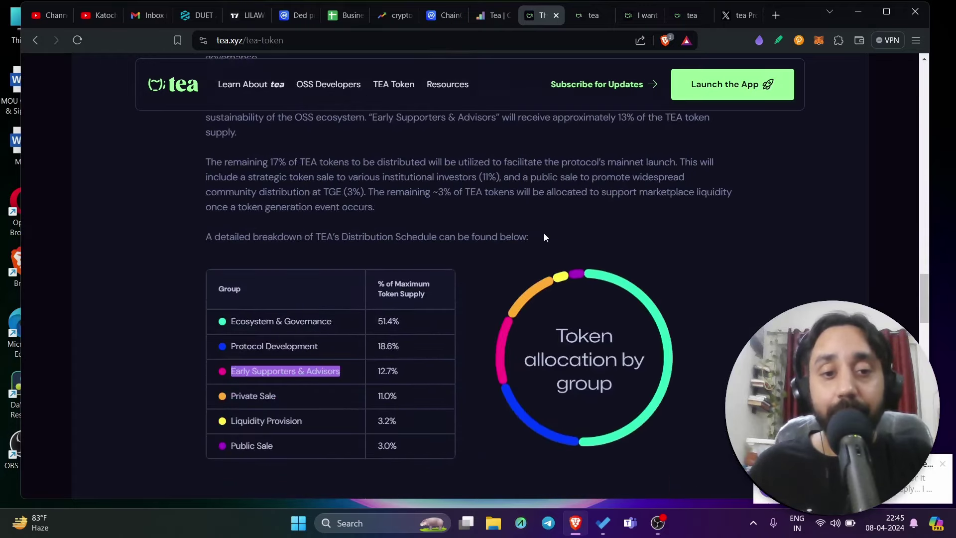
scroll(543, 236, down, 1)
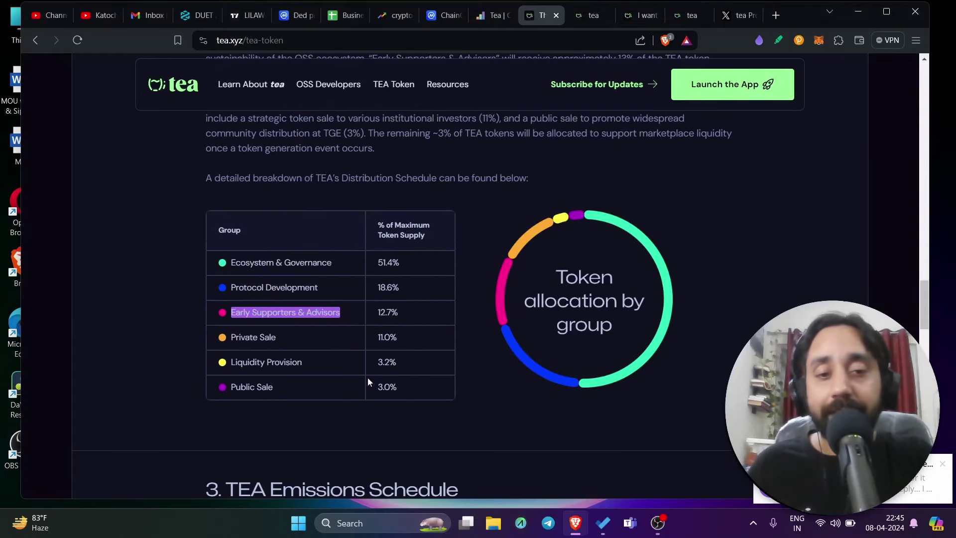
scroll(468, 302, down, 1)
scroll(467, 302, down, 2)
scroll(468, 303, down, 1)
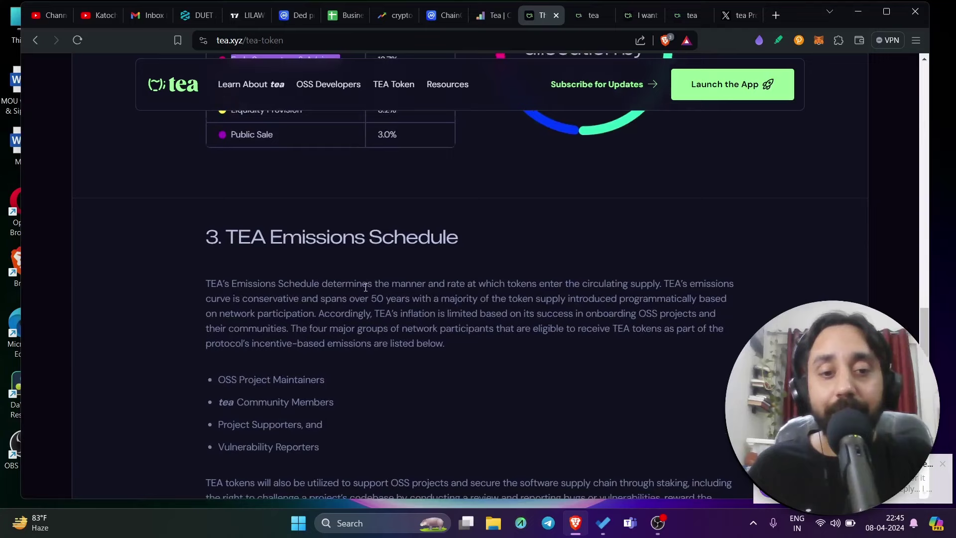
scroll(366, 286, down, 4)
scroll(367, 286, down, 2)
scroll(367, 286, down, 4)
scroll(262, 320, down, 1)
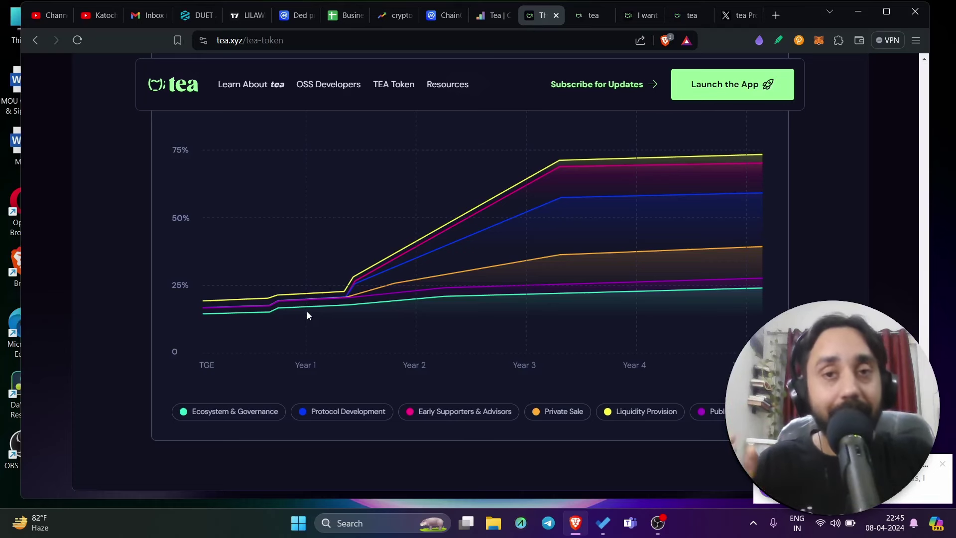
scroll(382, 305, up, 4)
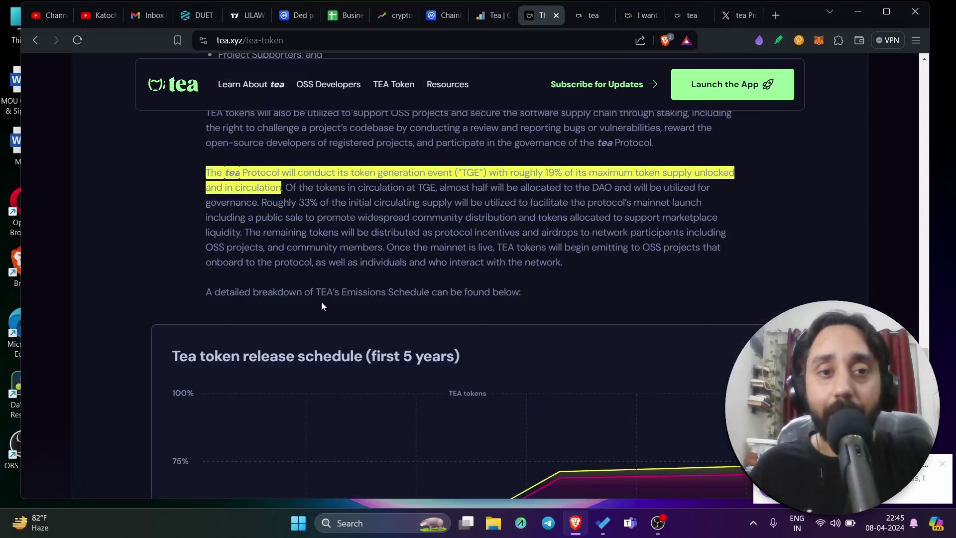
Step: Move past the testnet sign-up and documentation tabs to the tea app dashboard
click(589, 22)
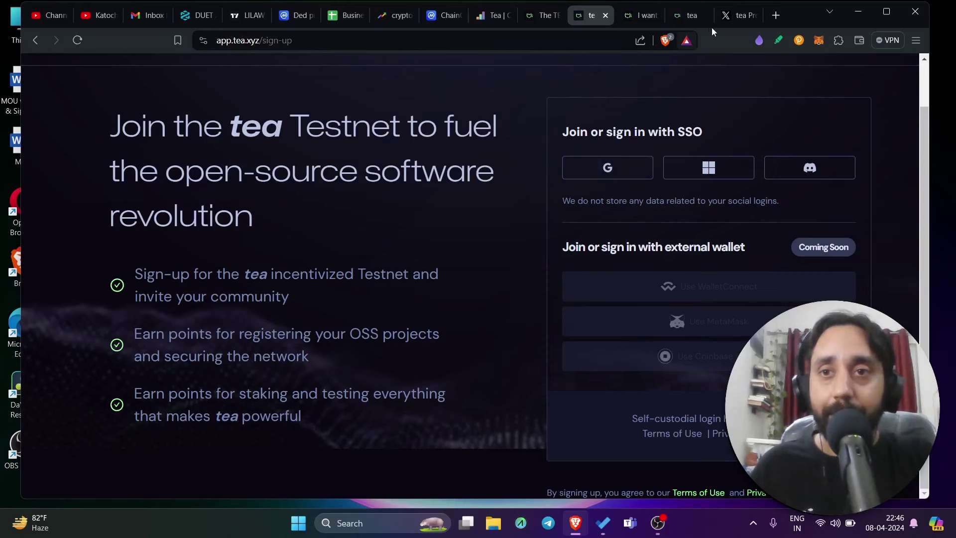
click(635, 16)
click(678, 16)
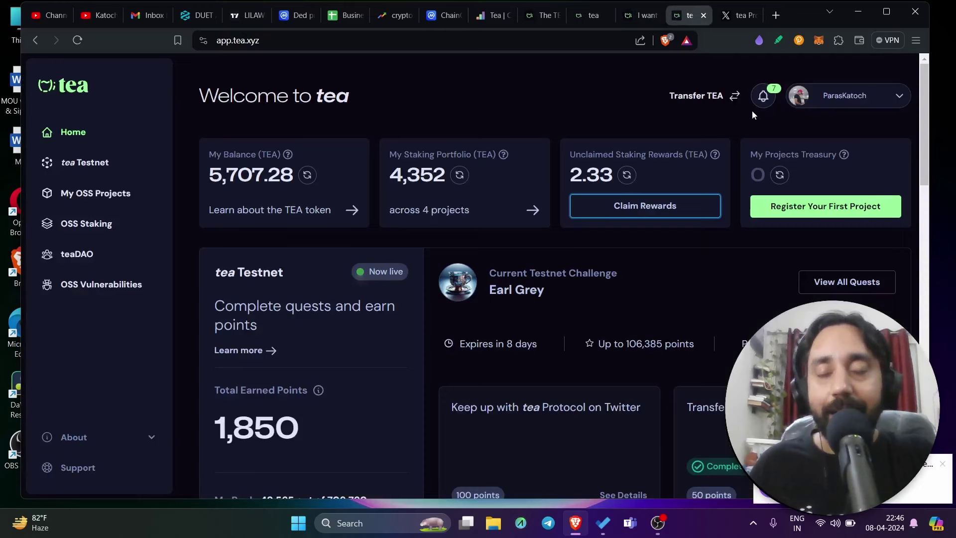
Step: Go to the Settings page from the account menu
click(871, 99)
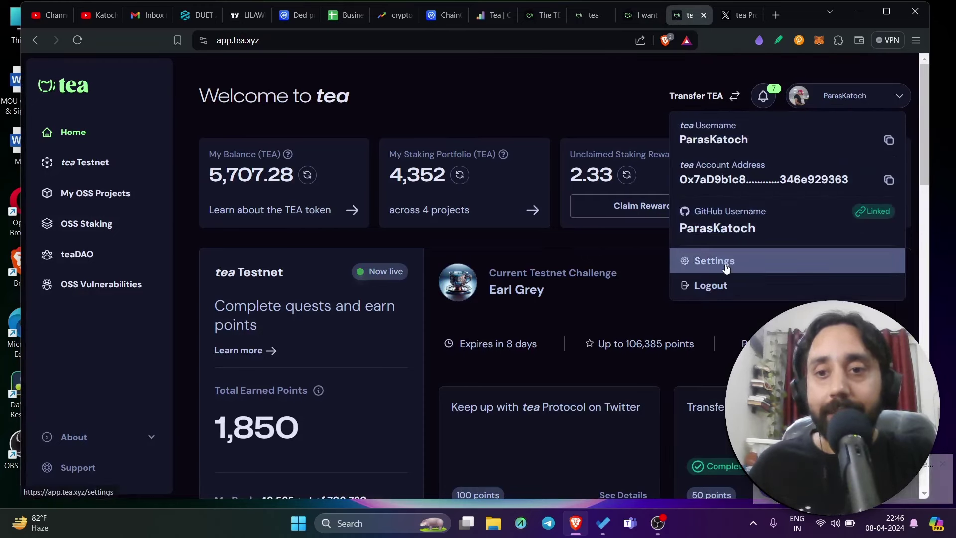
click(763, 270)
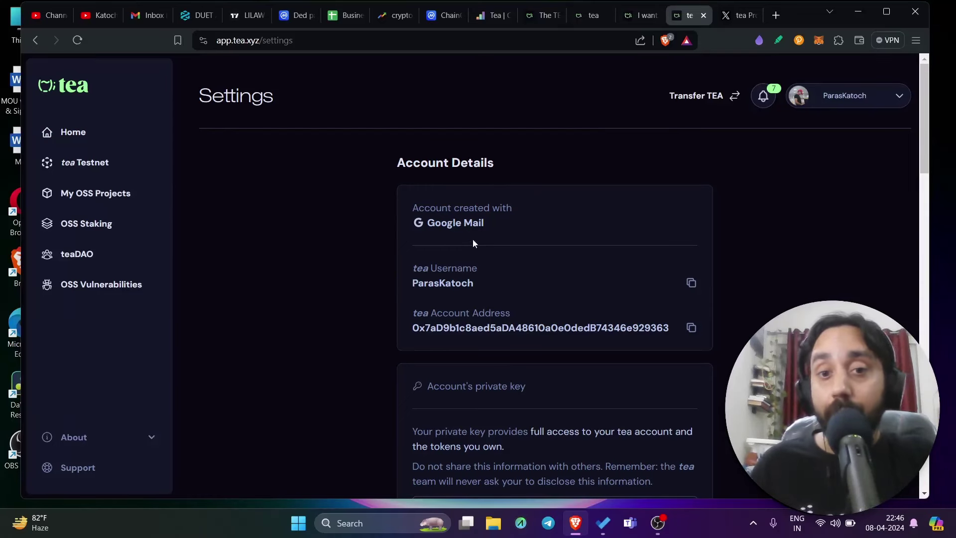
scroll(593, 239, down, 2)
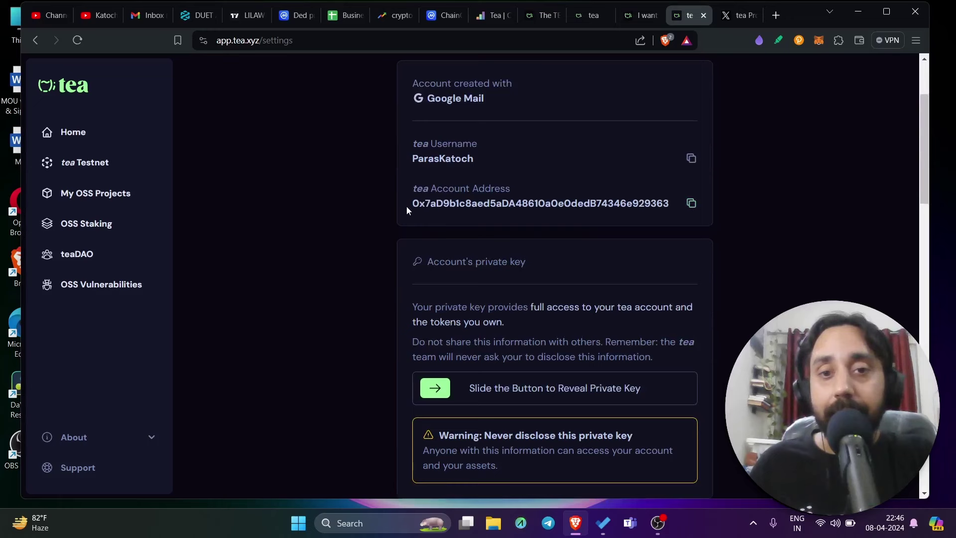
scroll(544, 209, down, 3)
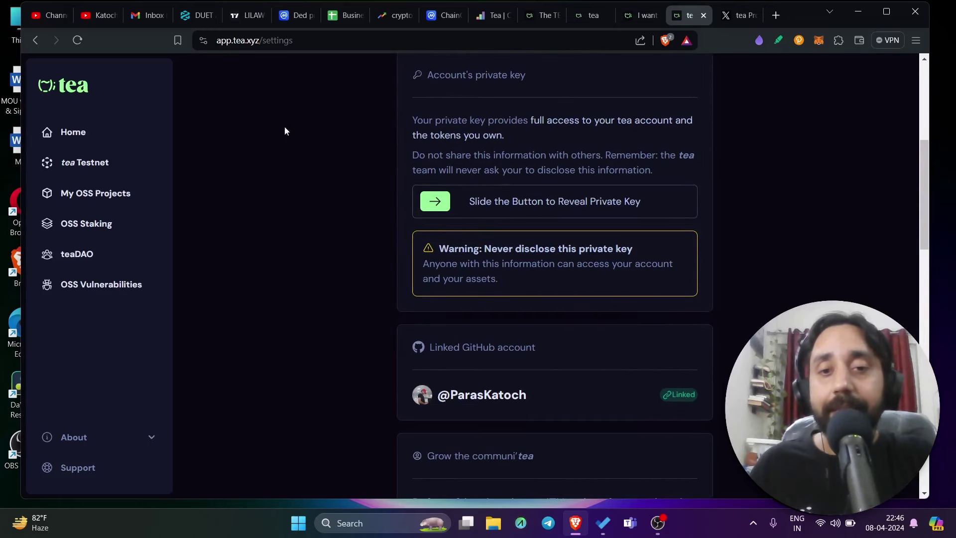
scroll(492, 135, down, 2)
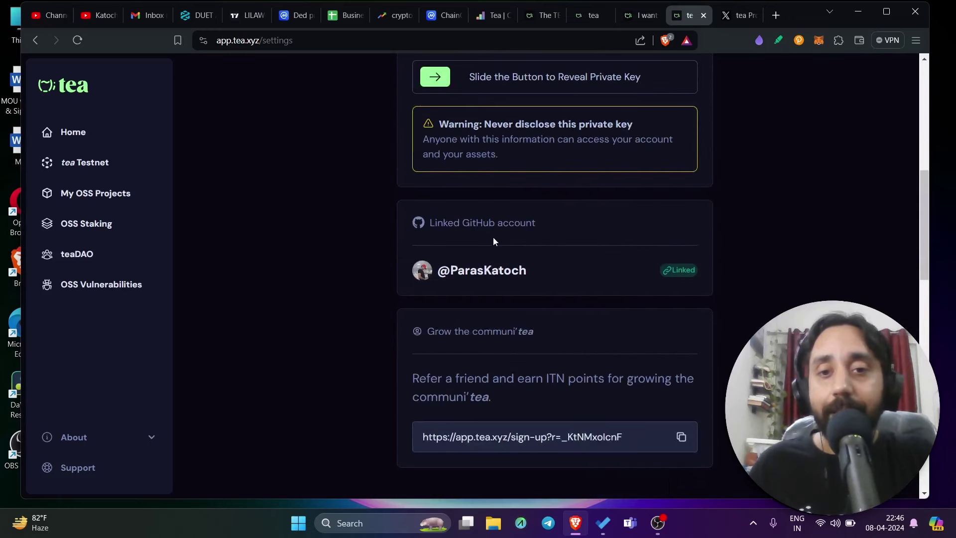
scroll(533, 269, down, 3)
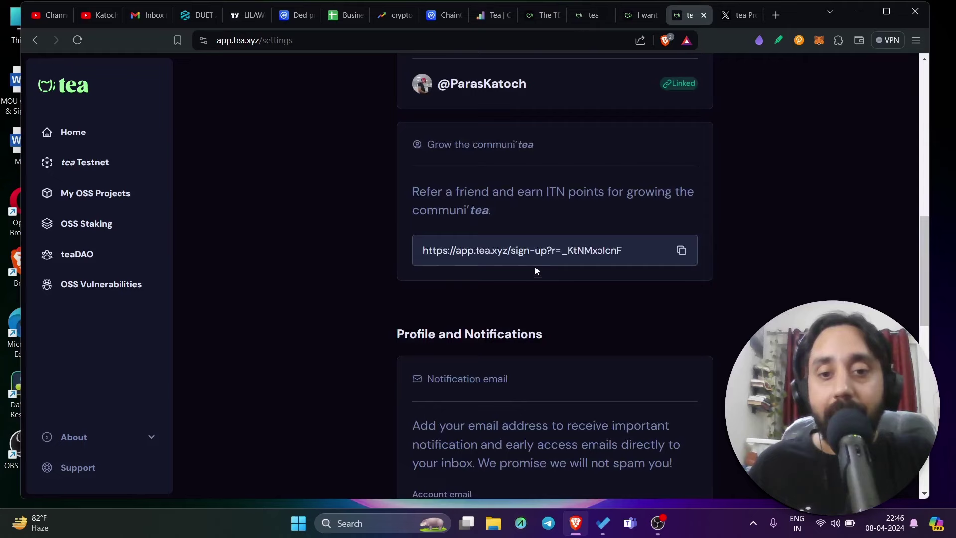
scroll(533, 269, down, 1)
scroll(534, 268, down, 3)
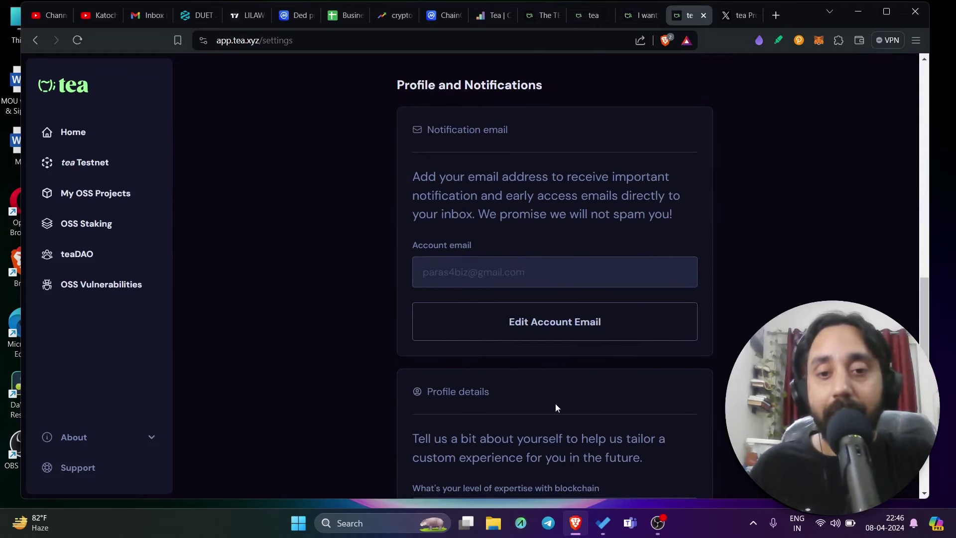
scroll(555, 403, down, 3)
scroll(596, 325, up, 2)
scroll(579, 326, down, 2)
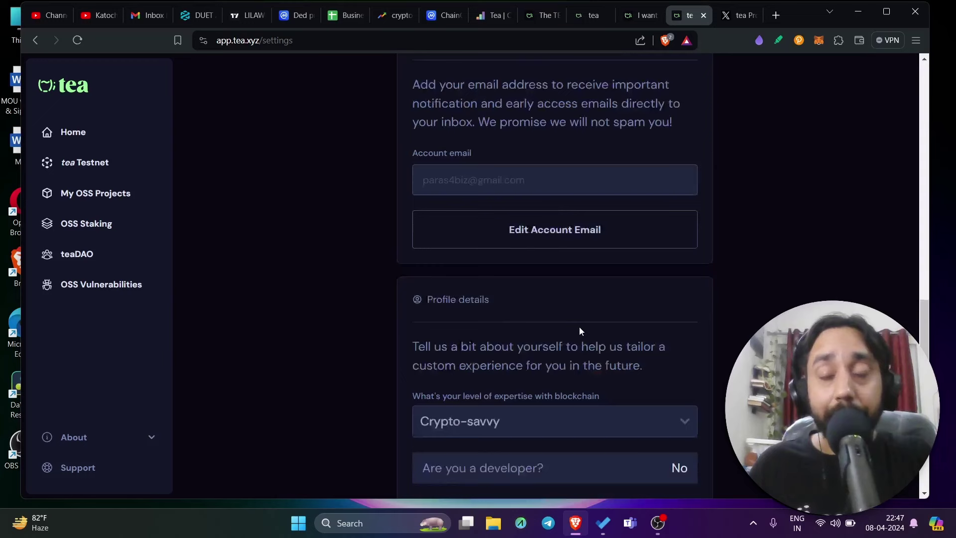
scroll(580, 327, down, 4)
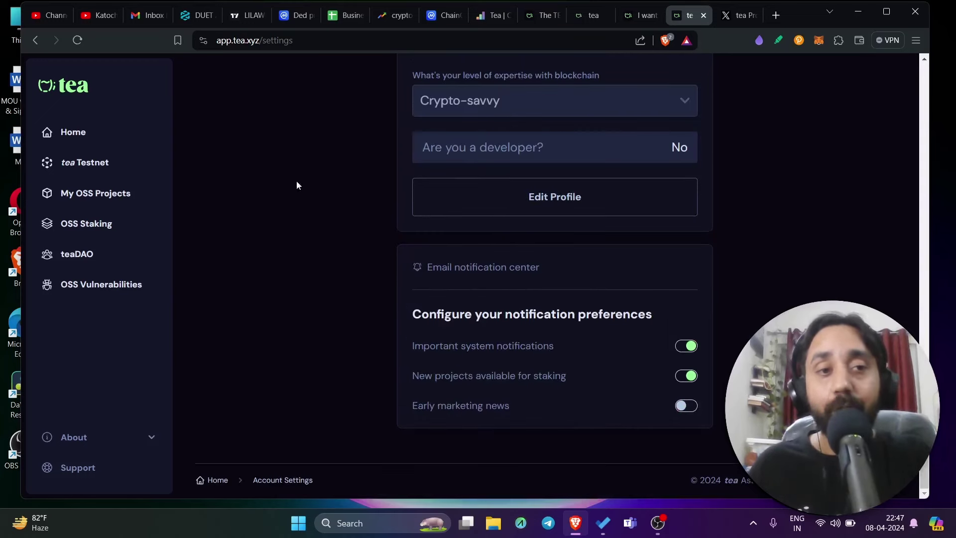
scroll(297, 185, up, 4)
Step: Go back to Home and highlight the 5,707.28 TEA balance
click(78, 139)
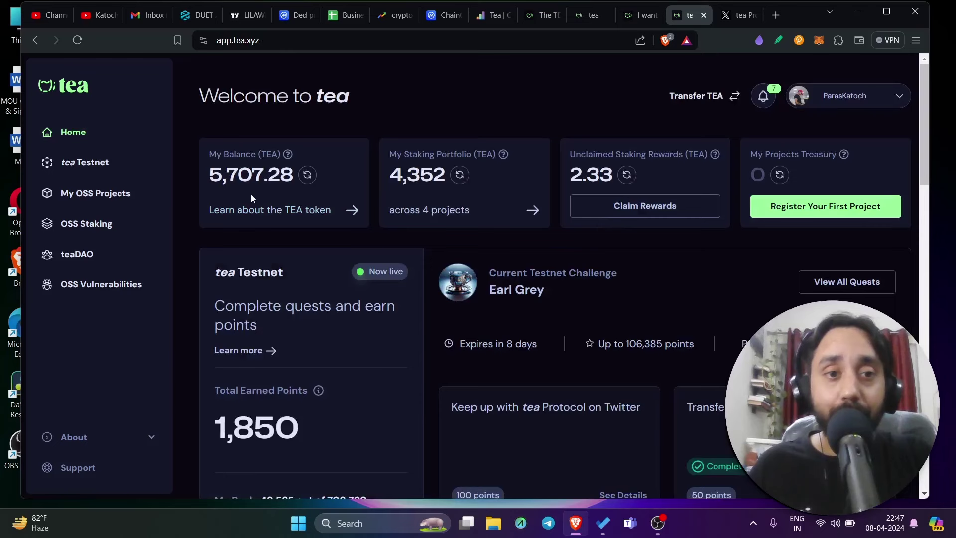
drag(211, 174, 294, 179)
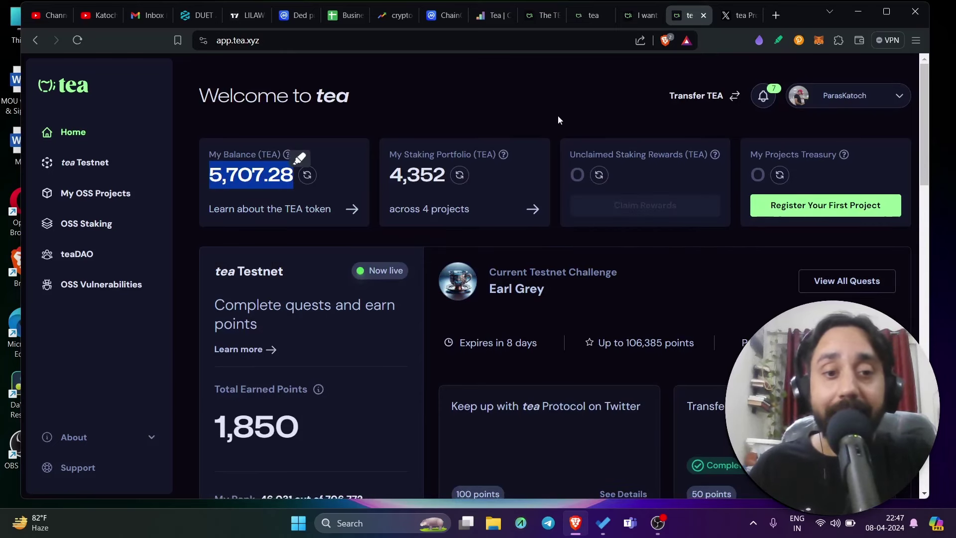
scroll(358, 256, down, 2)
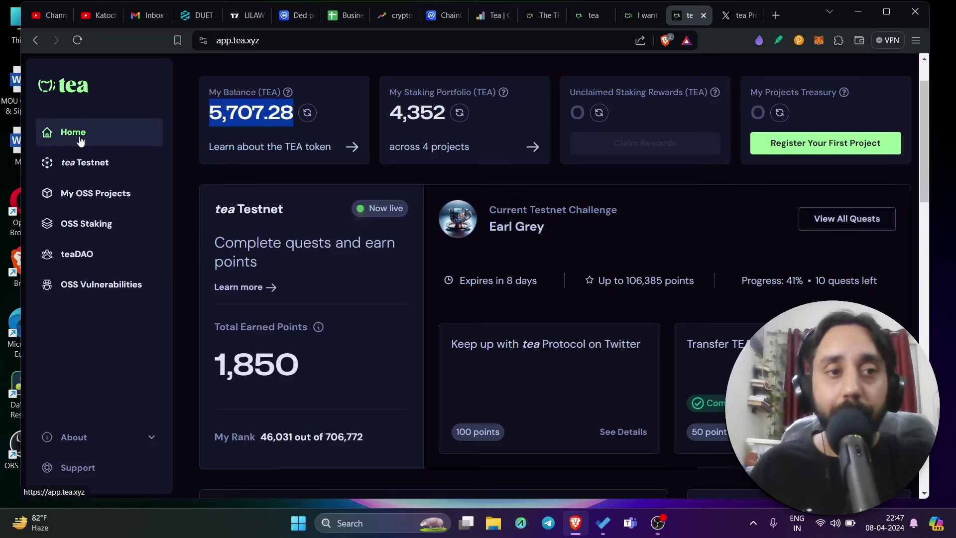
Step: Show all testnet quests with View All Quests, then reload the page
click(855, 227)
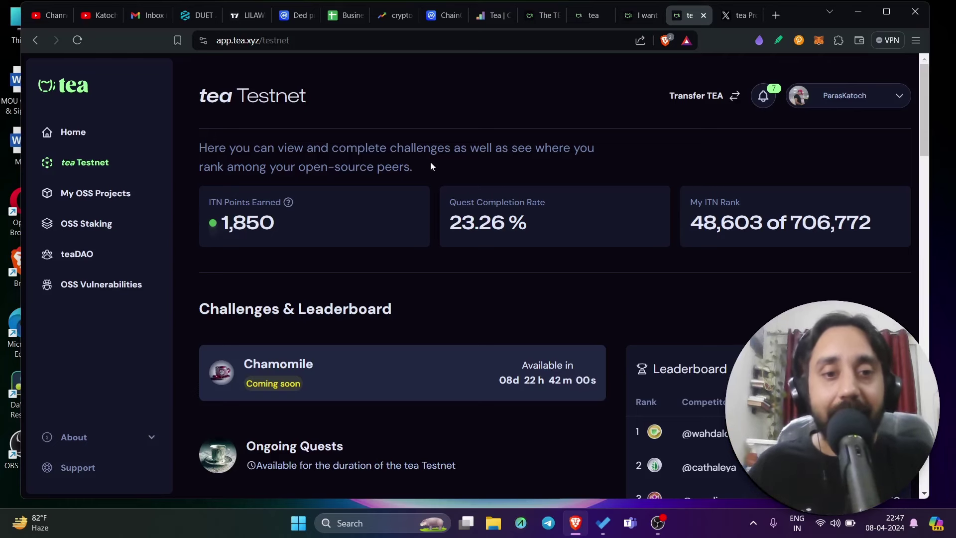
scroll(477, 170, down, 3)
scroll(478, 173, down, 1)
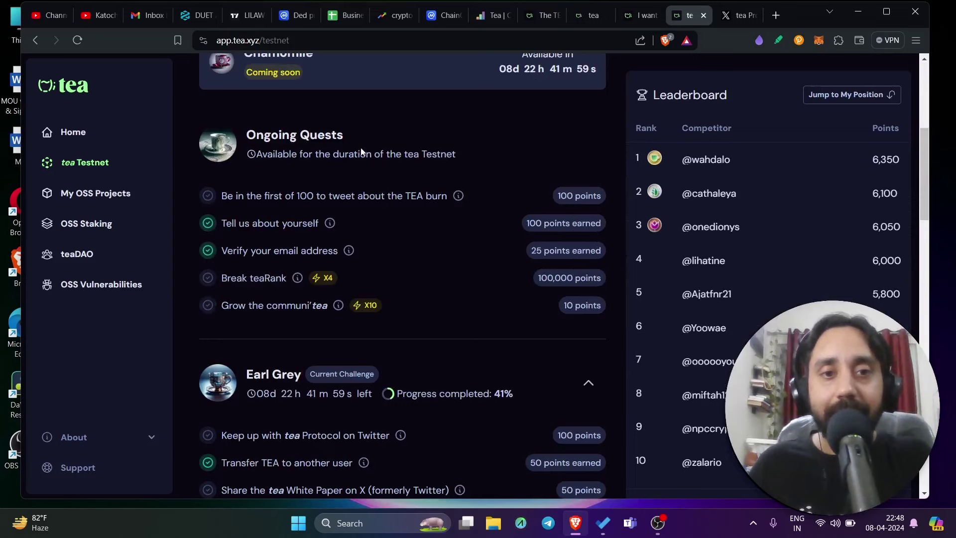
scroll(266, 241, down, 2)
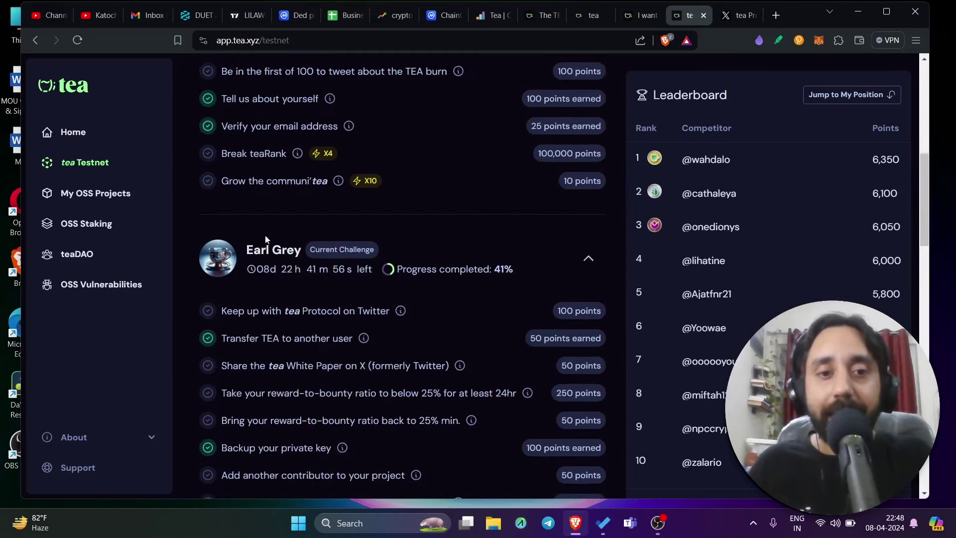
scroll(292, 311, down, 5)
scroll(362, 314, up, 5)
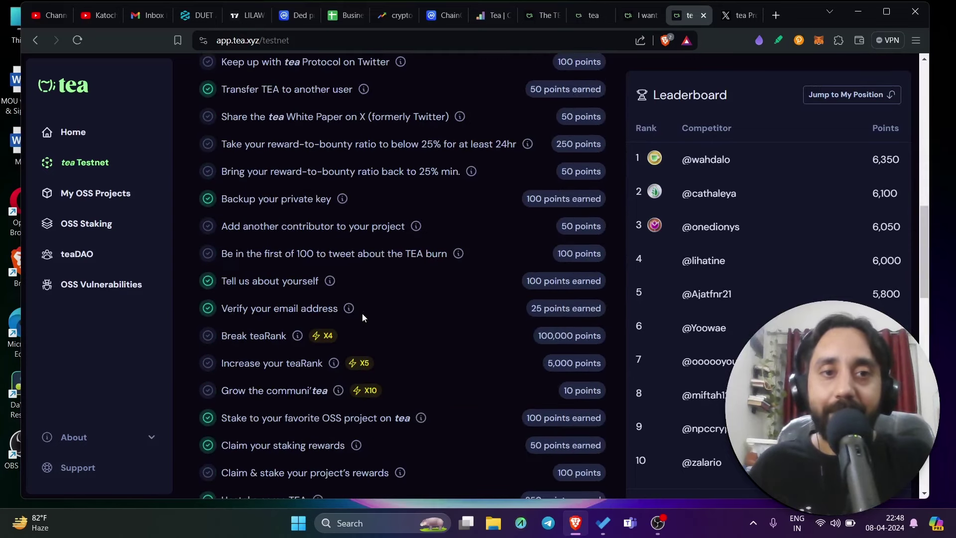
scroll(424, 328, up, 1)
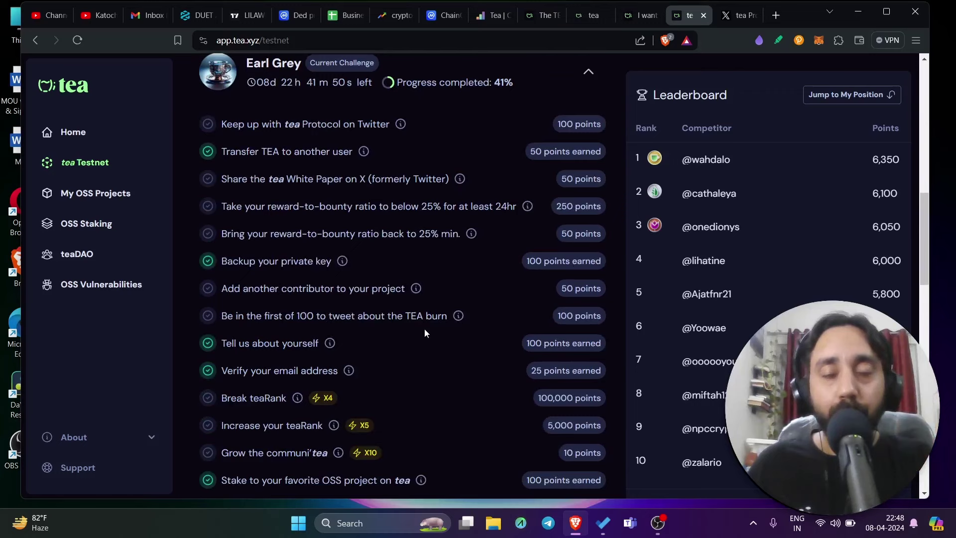
scroll(423, 331, up, 2)
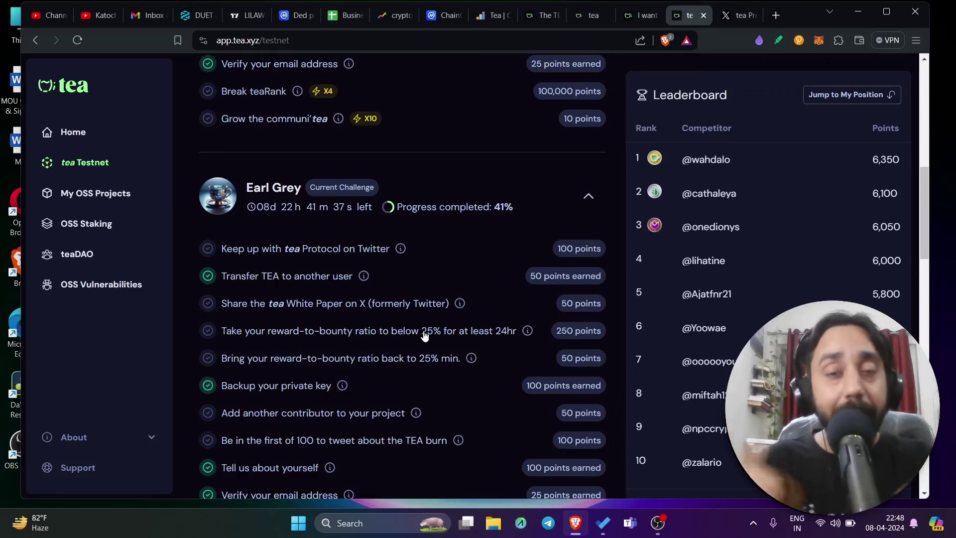
key(F5)
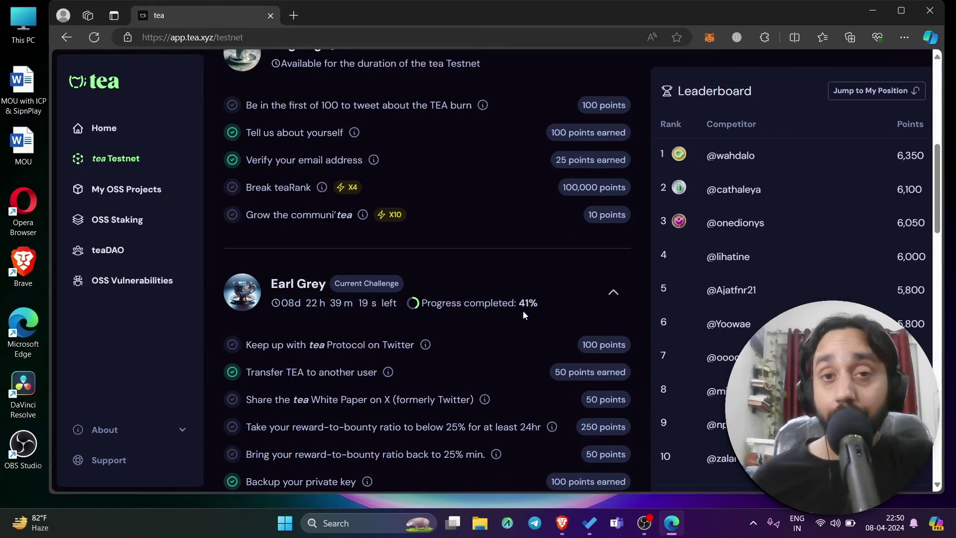
scroll(482, 302, down, 2)
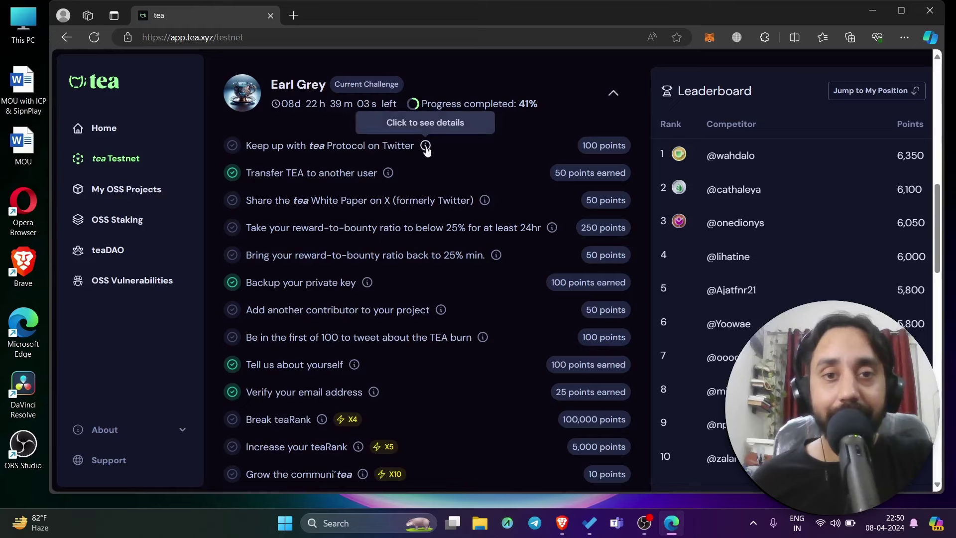
Step: Check the Twitter follow quest on Gleam, then go back to the tea Testnet page
click(426, 145)
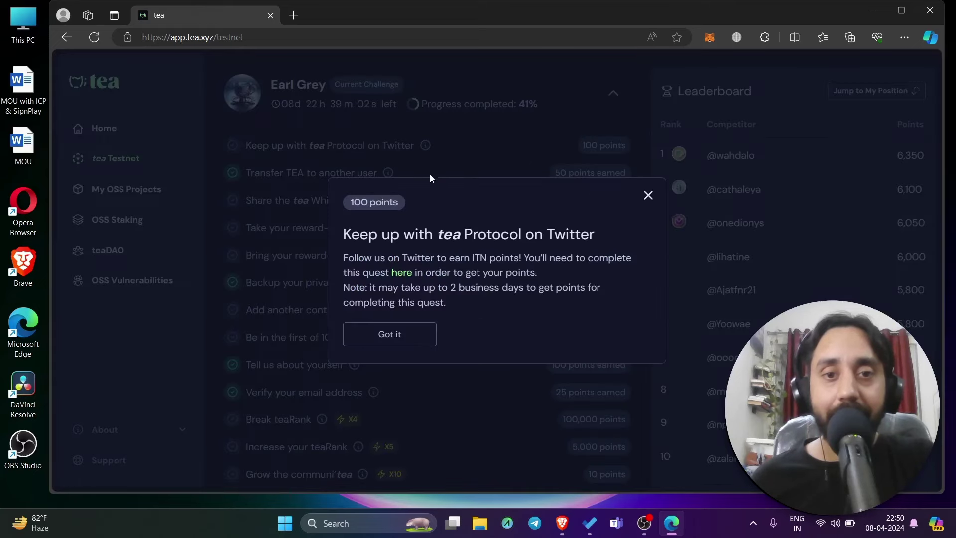
click(400, 279)
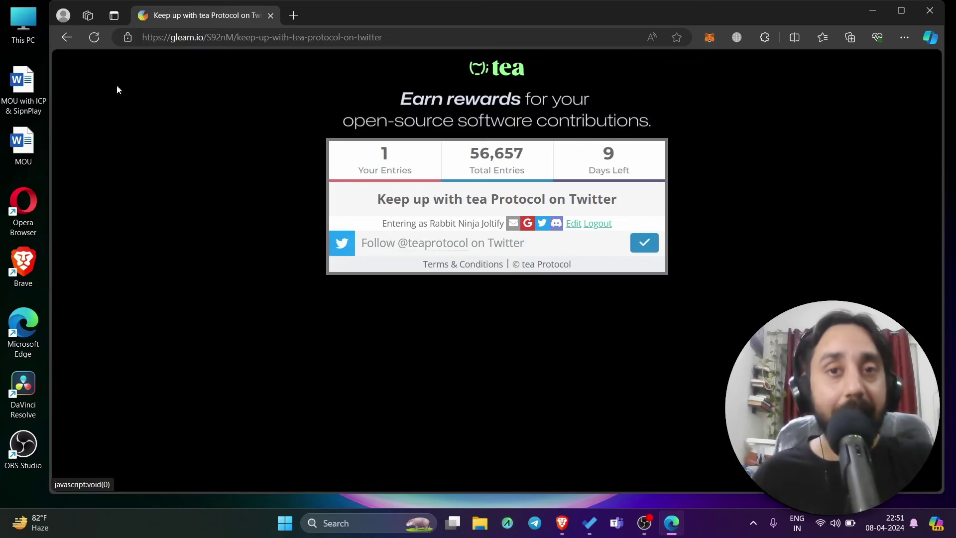
click(67, 45)
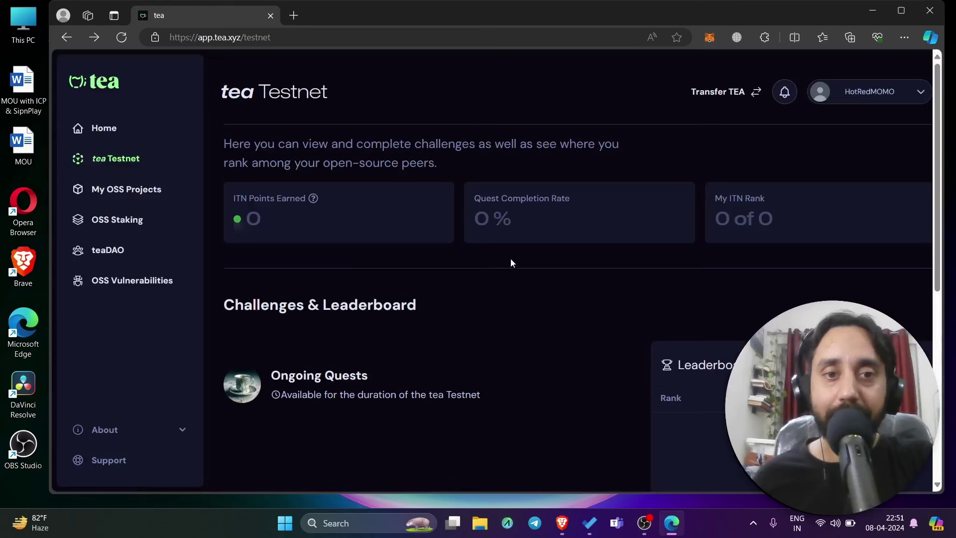
scroll(306, 224, down, 4)
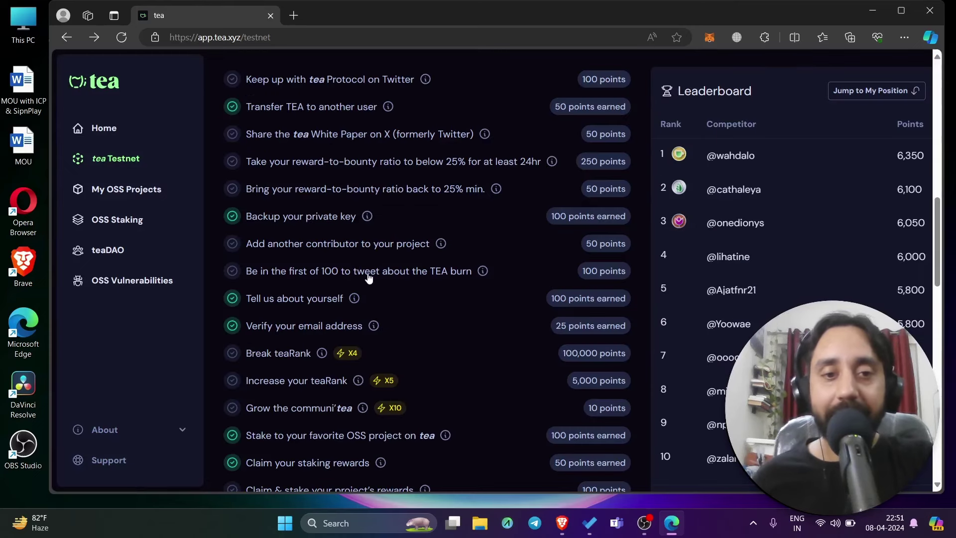
scroll(367, 277, down, 1)
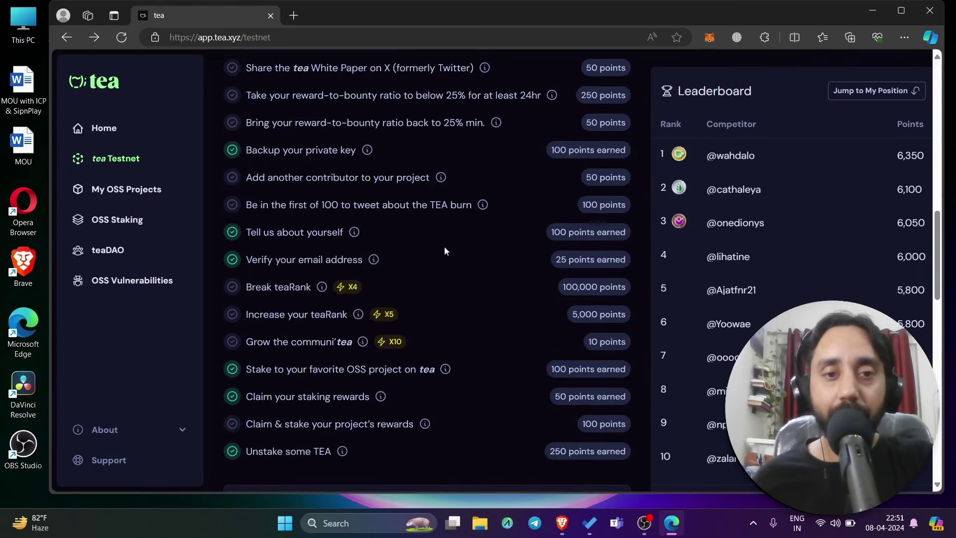
scroll(417, 262, down, 2)
scroll(417, 265, down, 1)
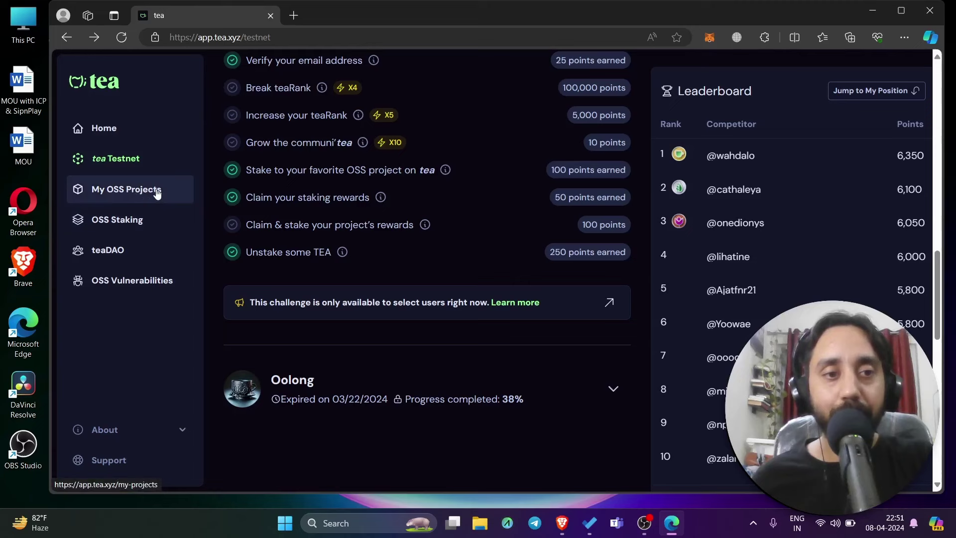
Step: Go to OSS Staking from the sidebar
click(123, 228)
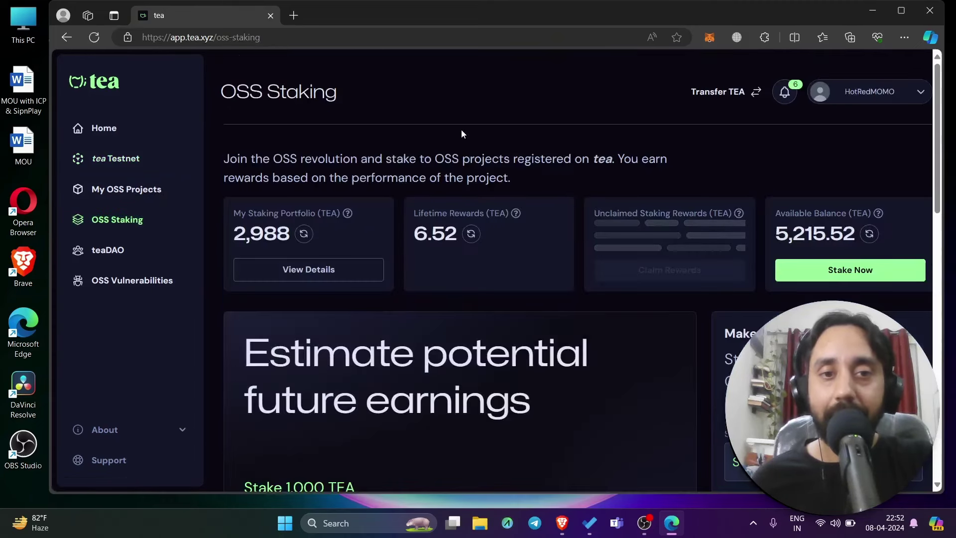
scroll(898, 278, down, 1)
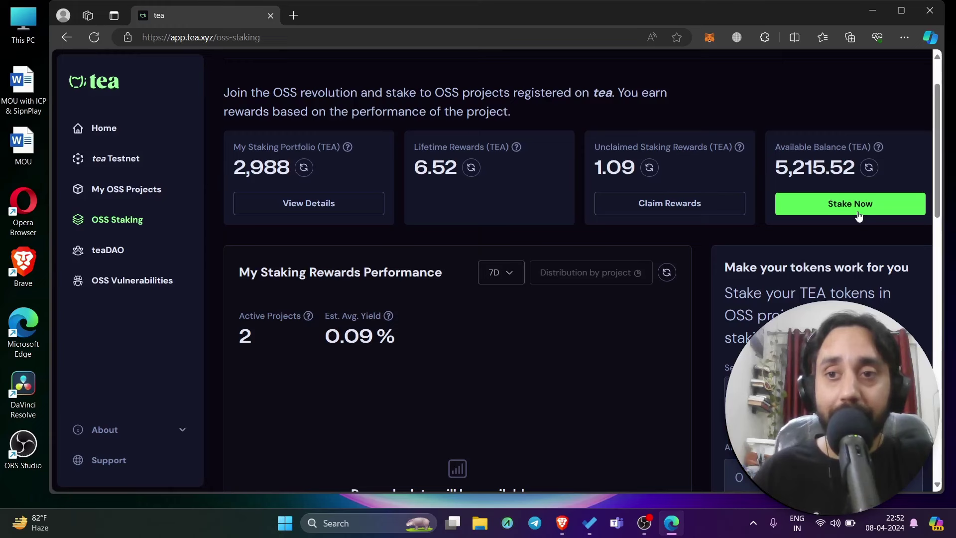
Step: Jump to Available OSS Projects to Stake with Stake Now
click(856, 209)
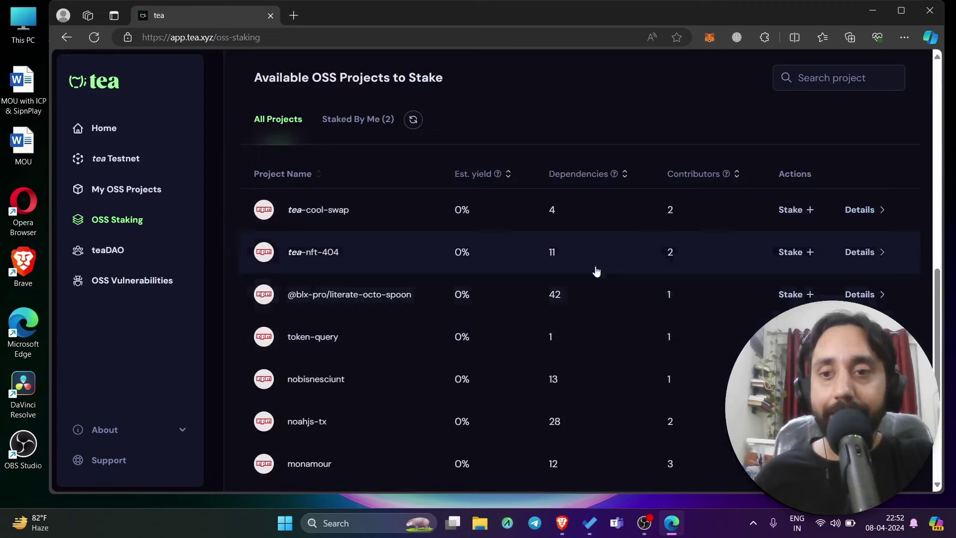
click(792, 295)
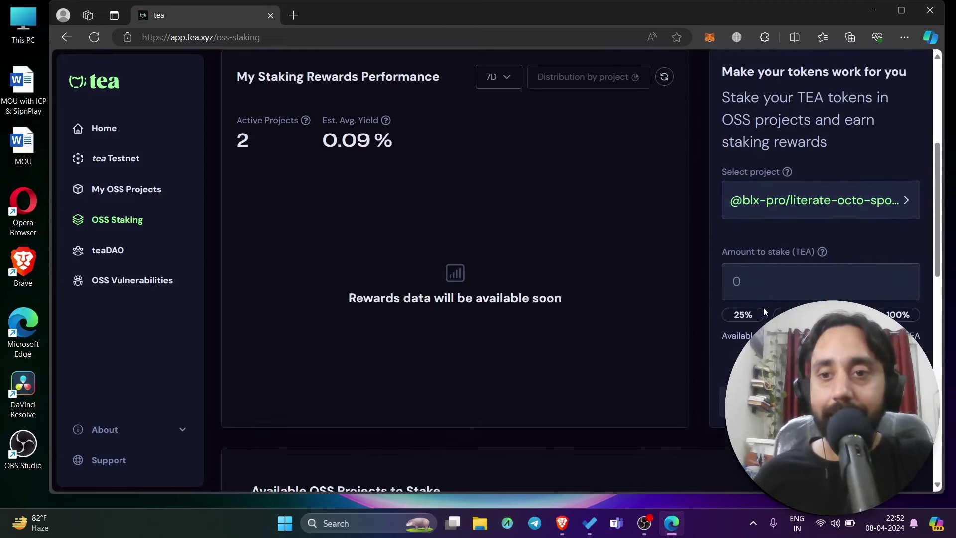
click(743, 314)
scroll(747, 314, down, 2)
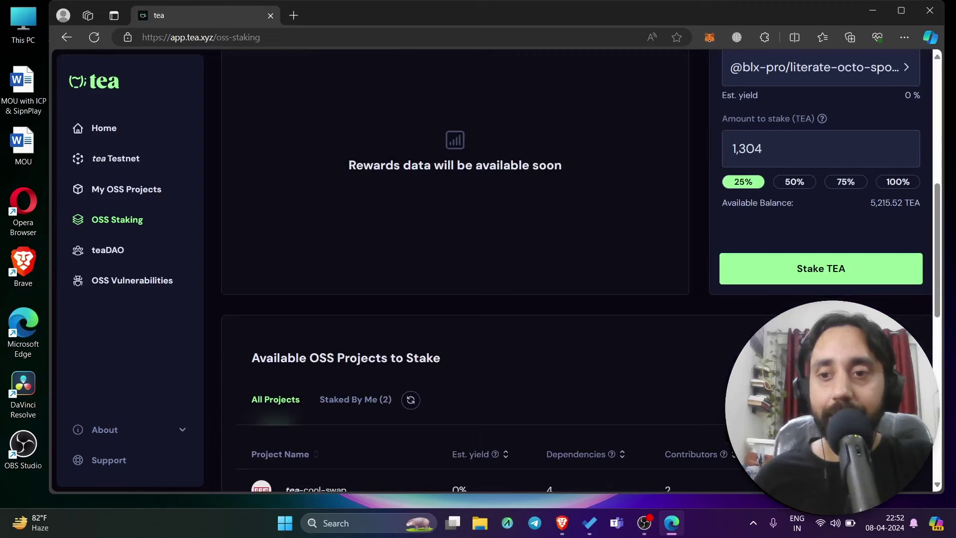
click(827, 282)
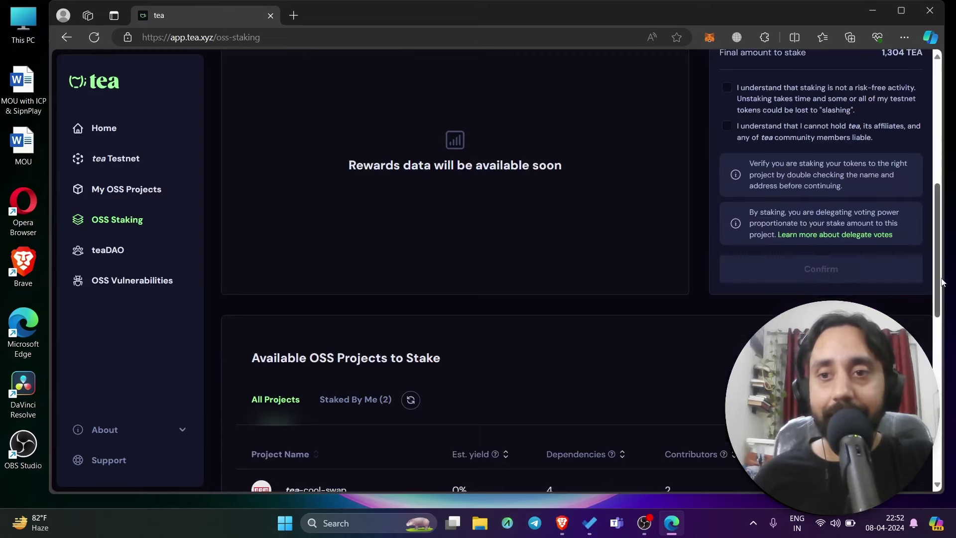
click(727, 258)
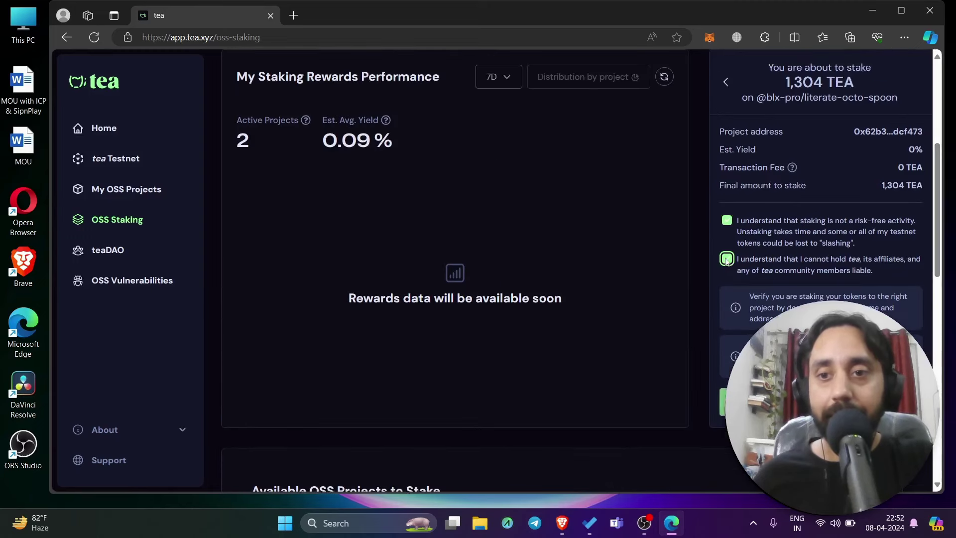
scroll(727, 261, down, 2)
click(818, 269)
scroll(814, 302, up, 3)
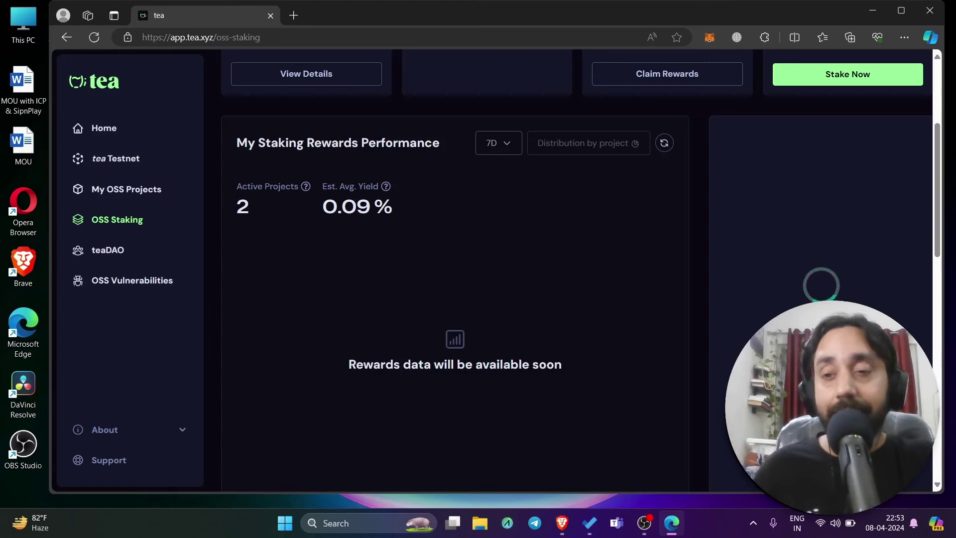
scroll(851, 268, up, 1)
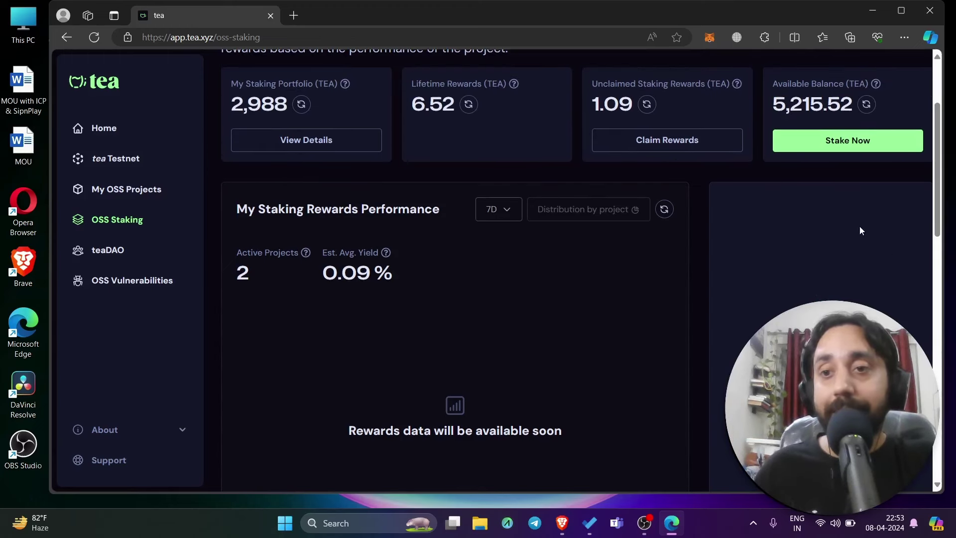
scroll(733, 220, down, 5)
scroll(724, 223, down, 1)
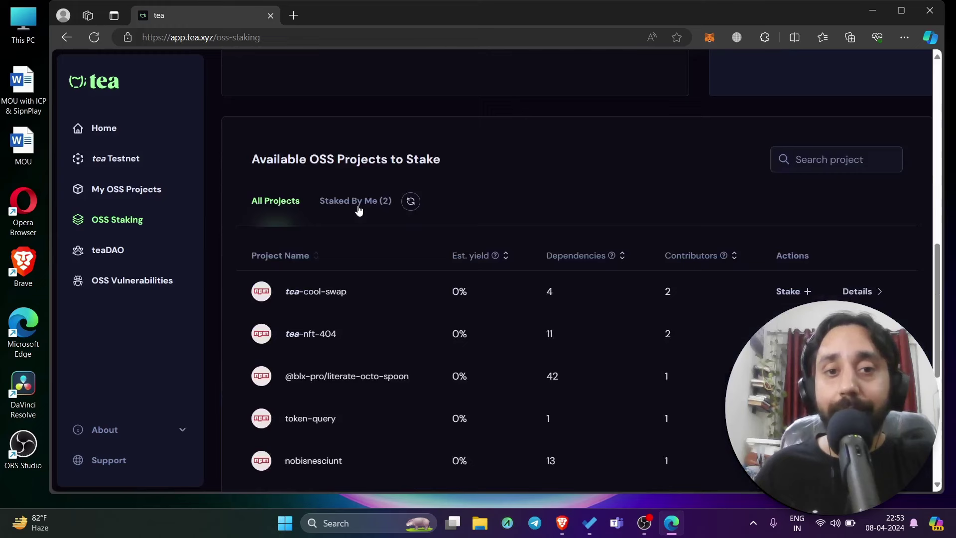
Step: Filter the projects table to the Staked By Me (2) list
click(356, 204)
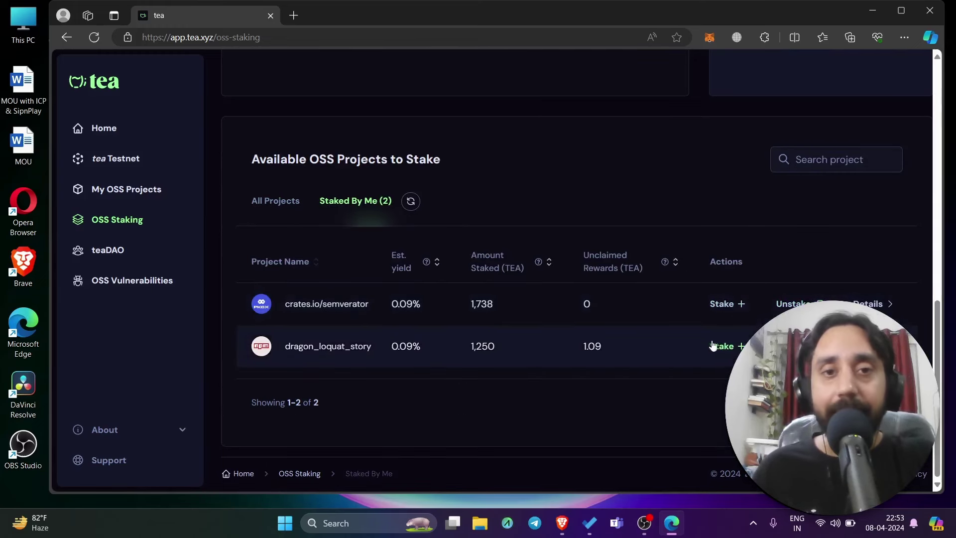
scroll(709, 340, up, 3)
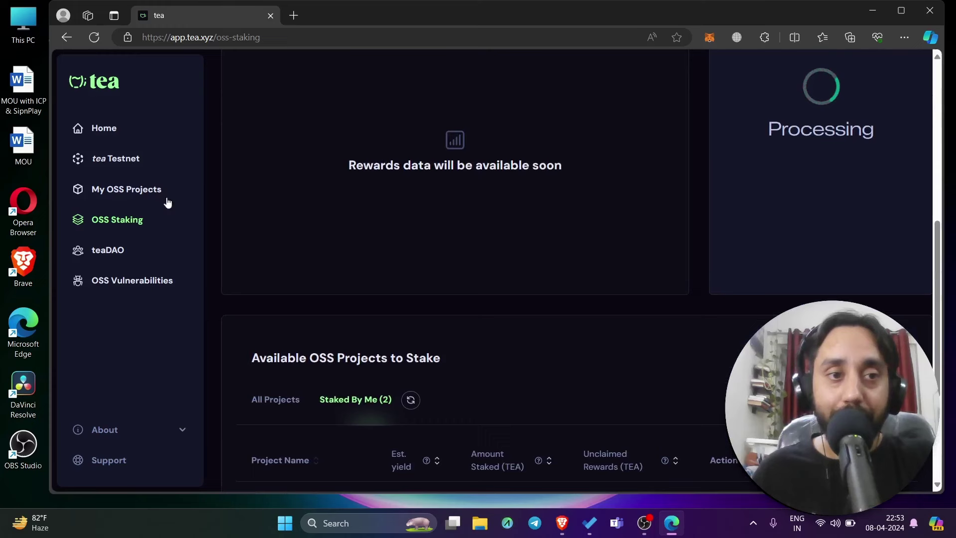
scroll(494, 249, up, 3)
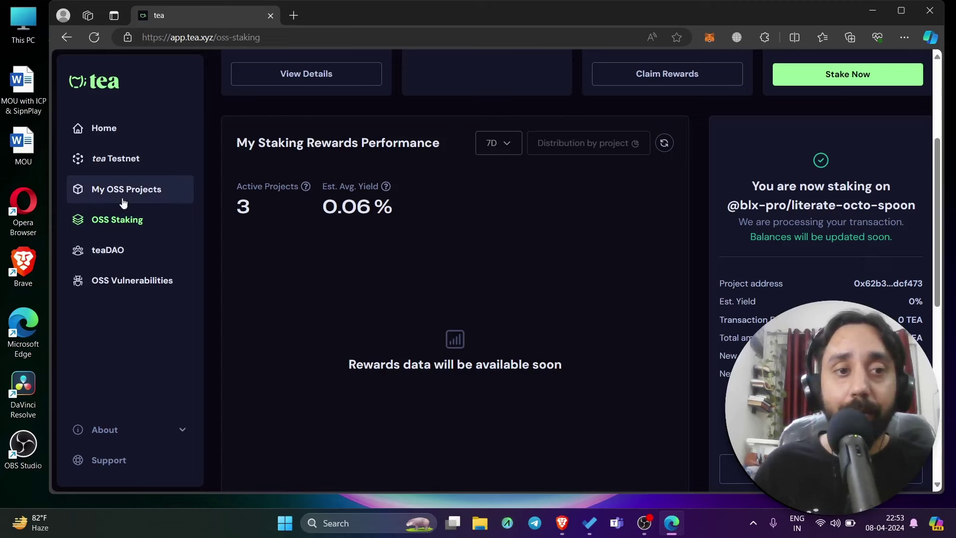
Step: Open the full Testnet quest list from the Home dashboard
click(119, 141)
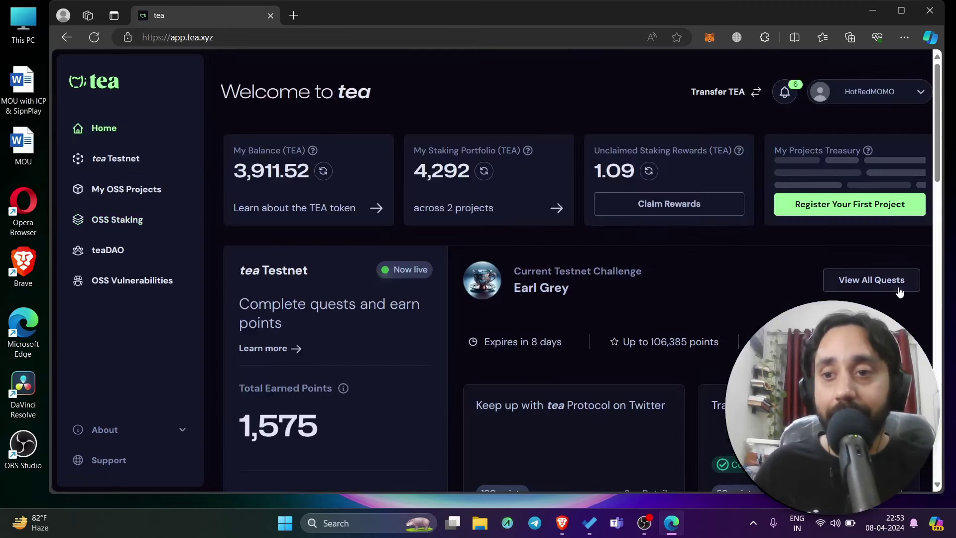
click(894, 292)
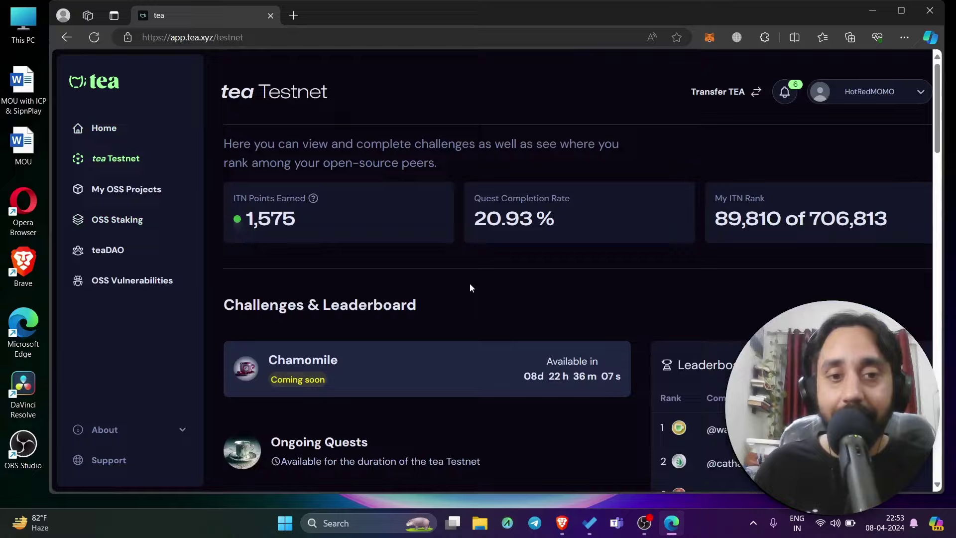
scroll(470, 284, down, 5)
scroll(469, 283, down, 3)
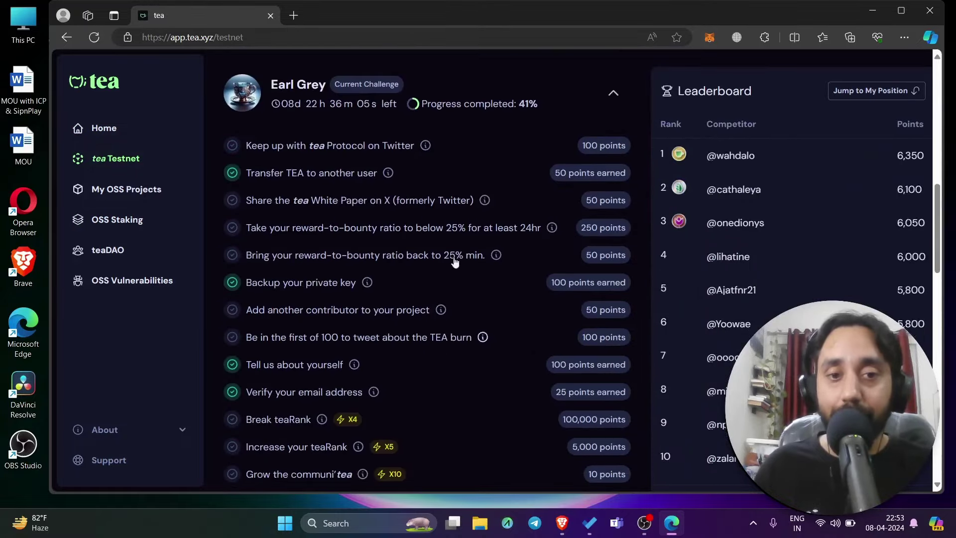
scroll(470, 262, down, 2)
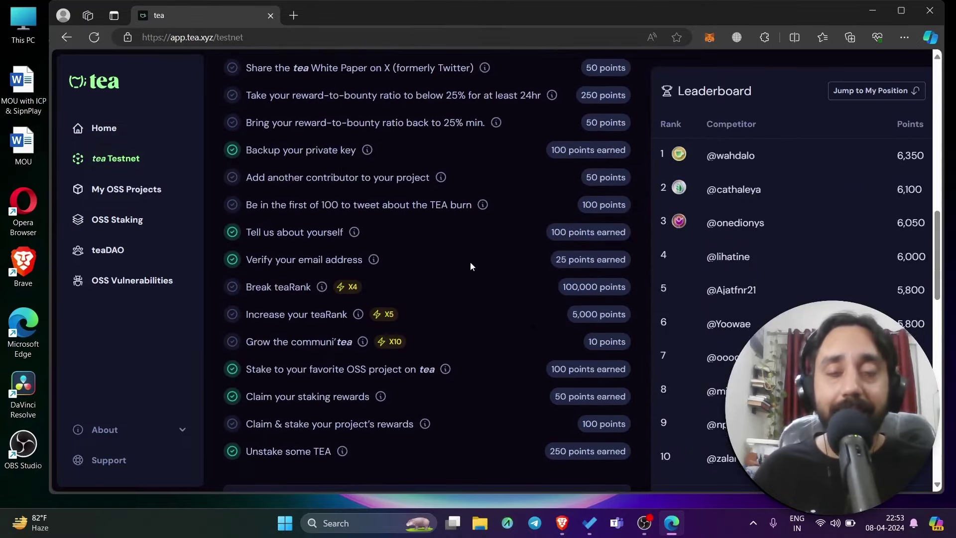